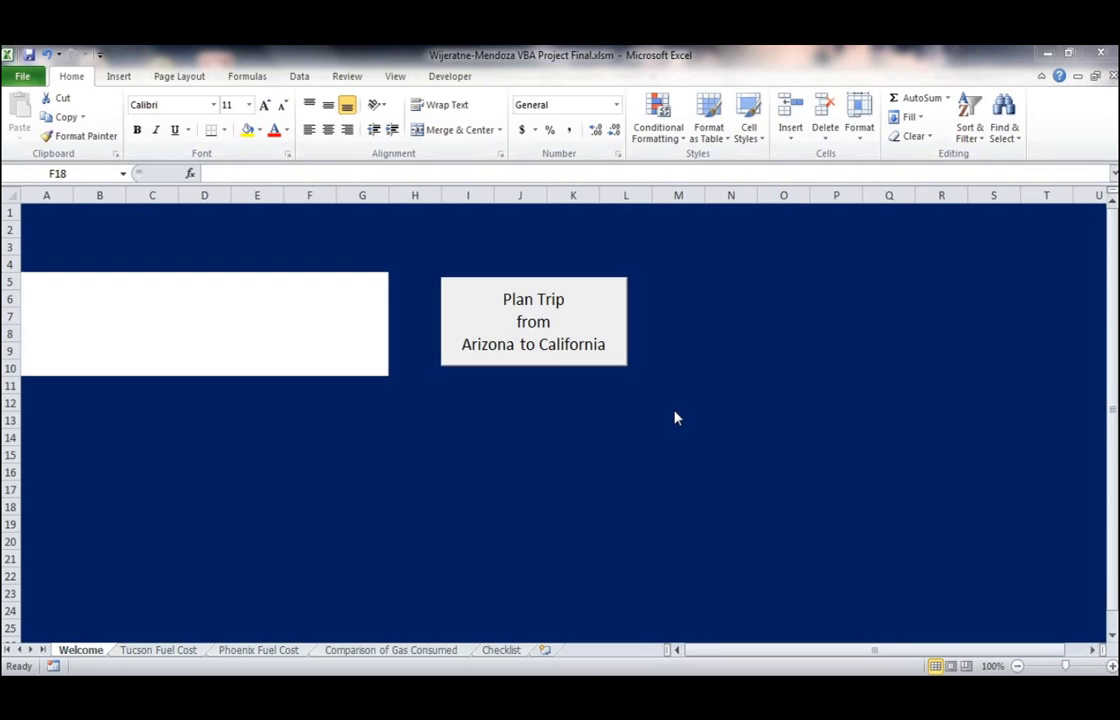
- Open the Arizona to California trip planning form and enter the traveler's name and age 19
click(531, 65)
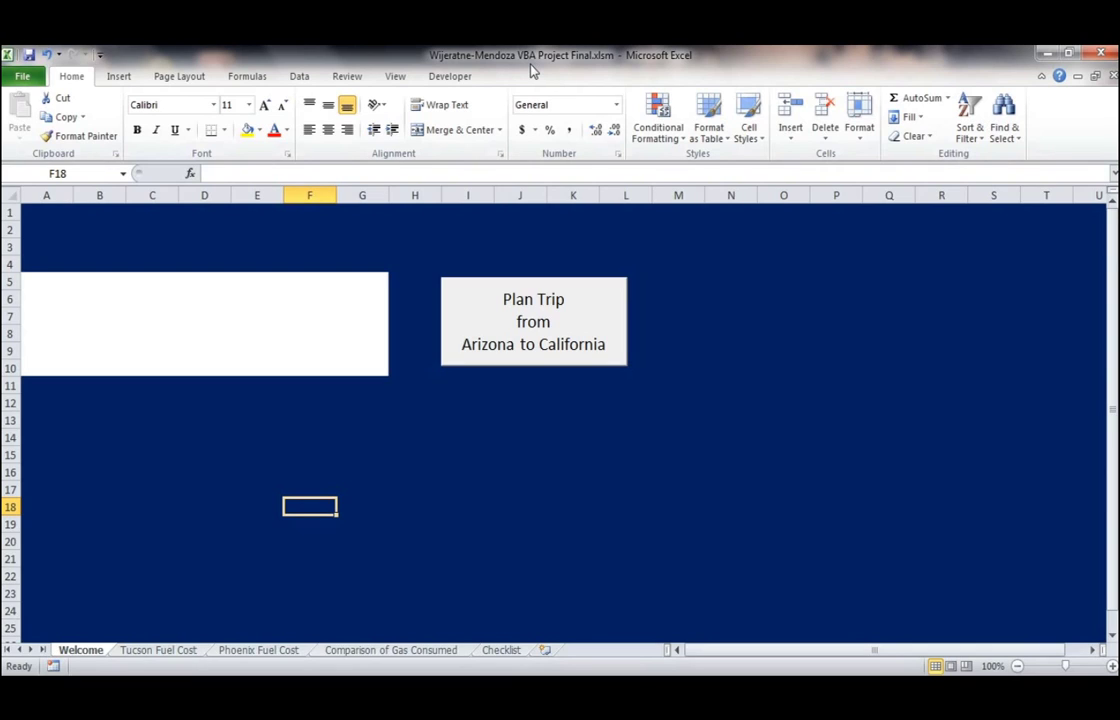
click(477, 310)
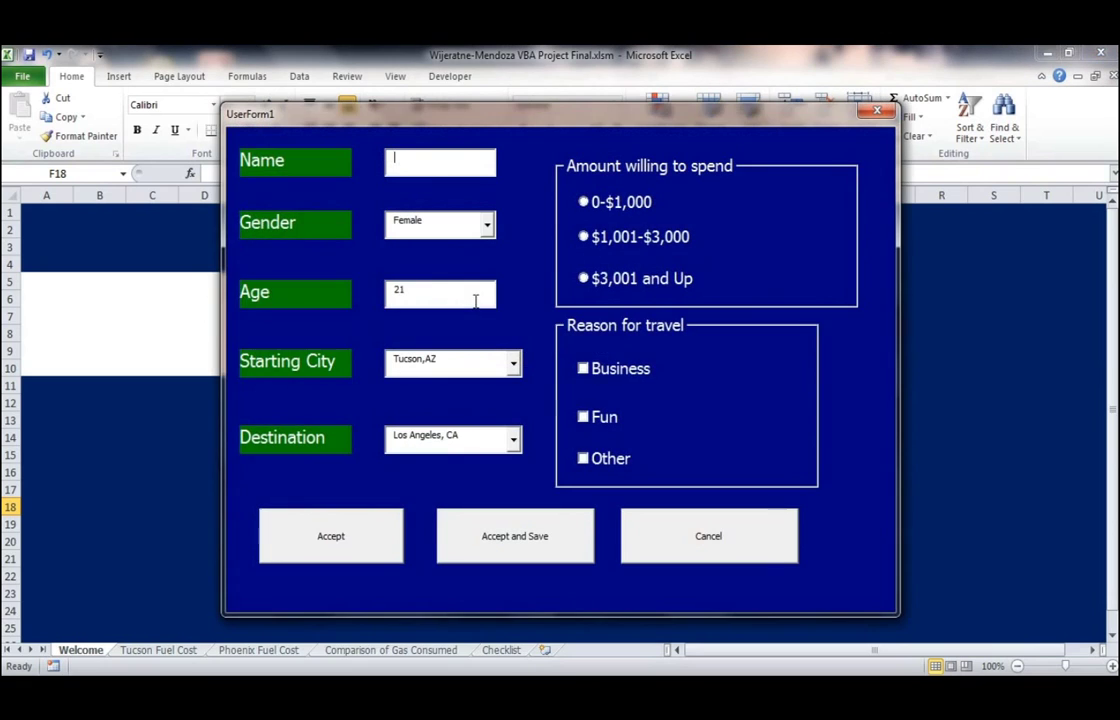
text(Chathu)
click(412, 294)
key(BackSpace)
key(BackSpace)
text(19)
- Set the destination to San Diego, CA, the amount willing to spend to 0-$1,000 and the travel reason to Fun
click(513, 440)
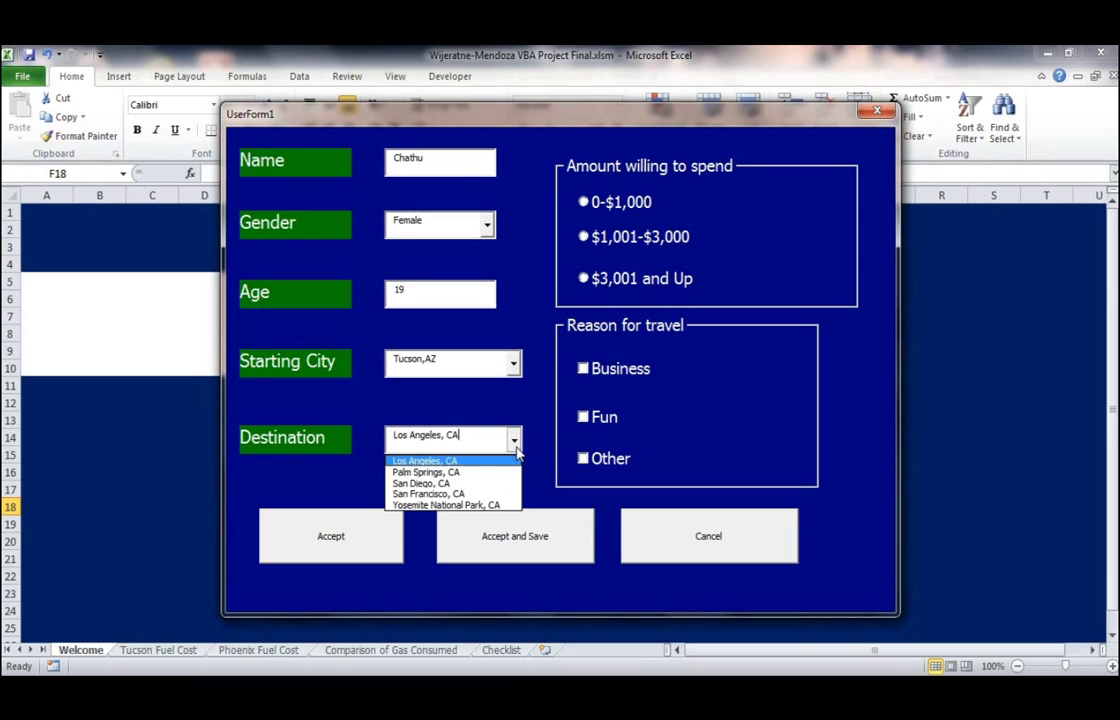
click(440, 484)
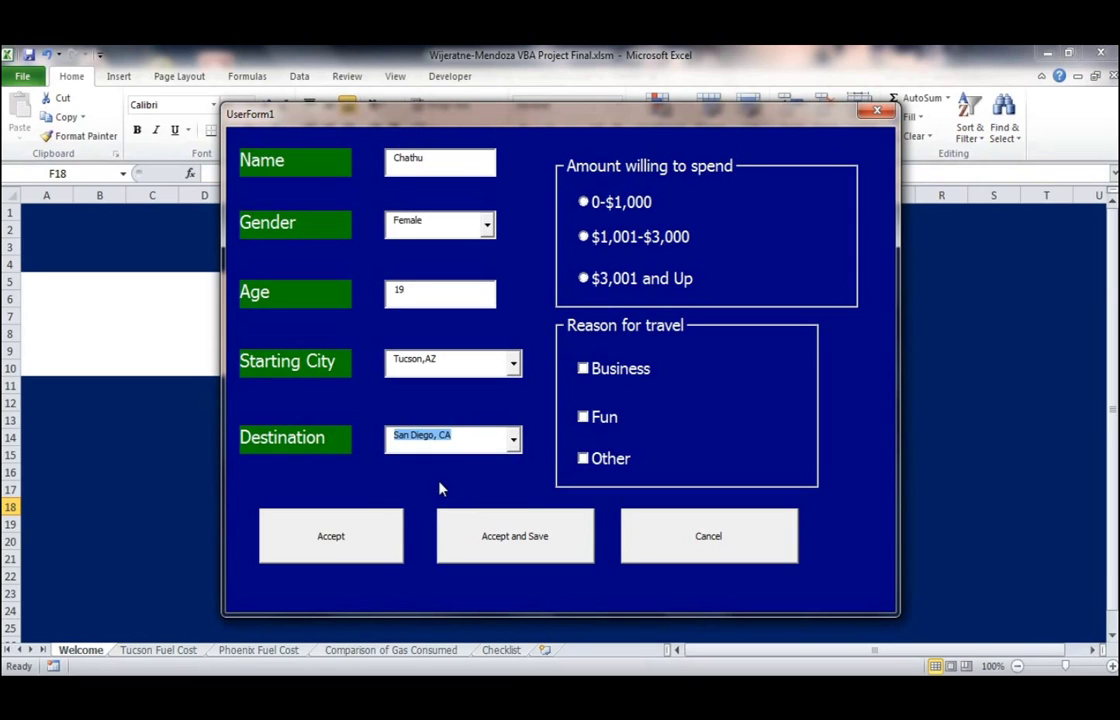
click(628, 204)
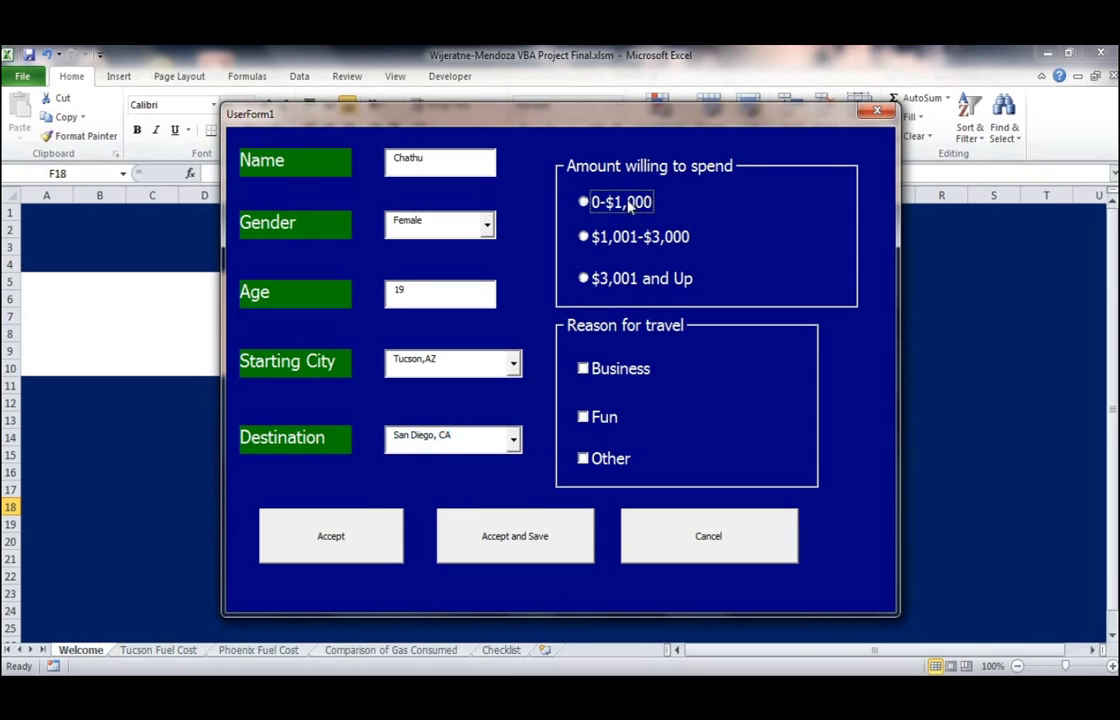
click(601, 419)
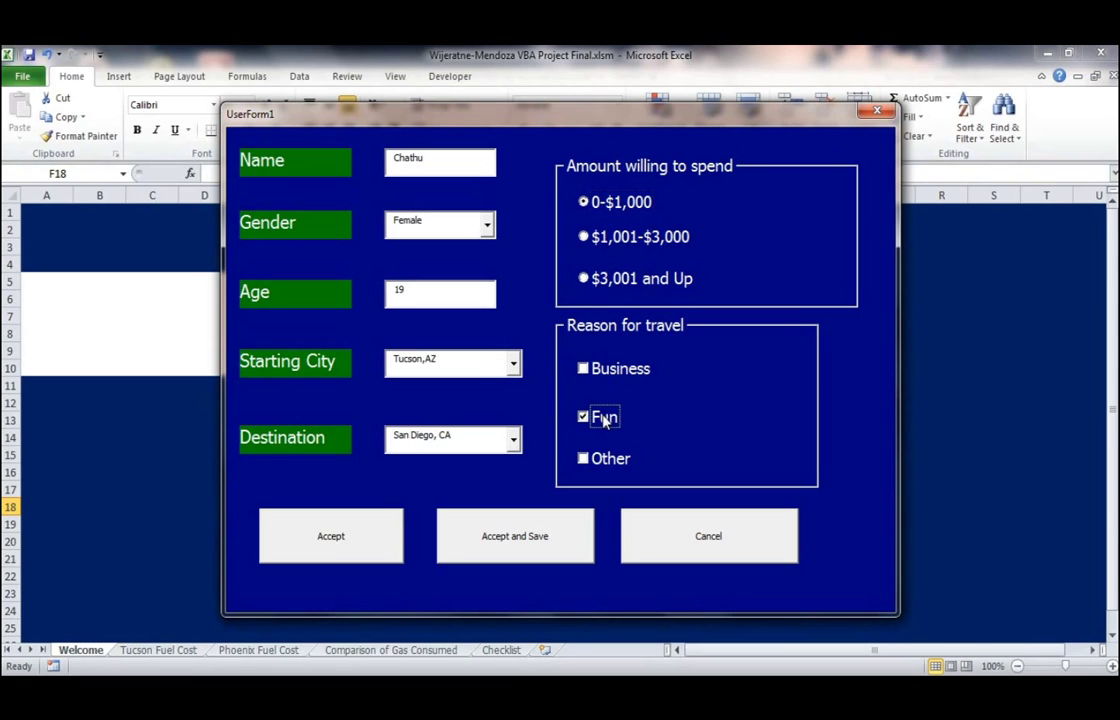
- Accept the trip entries to preview the summary, then save them to the Welcome sheet
click(372, 552)
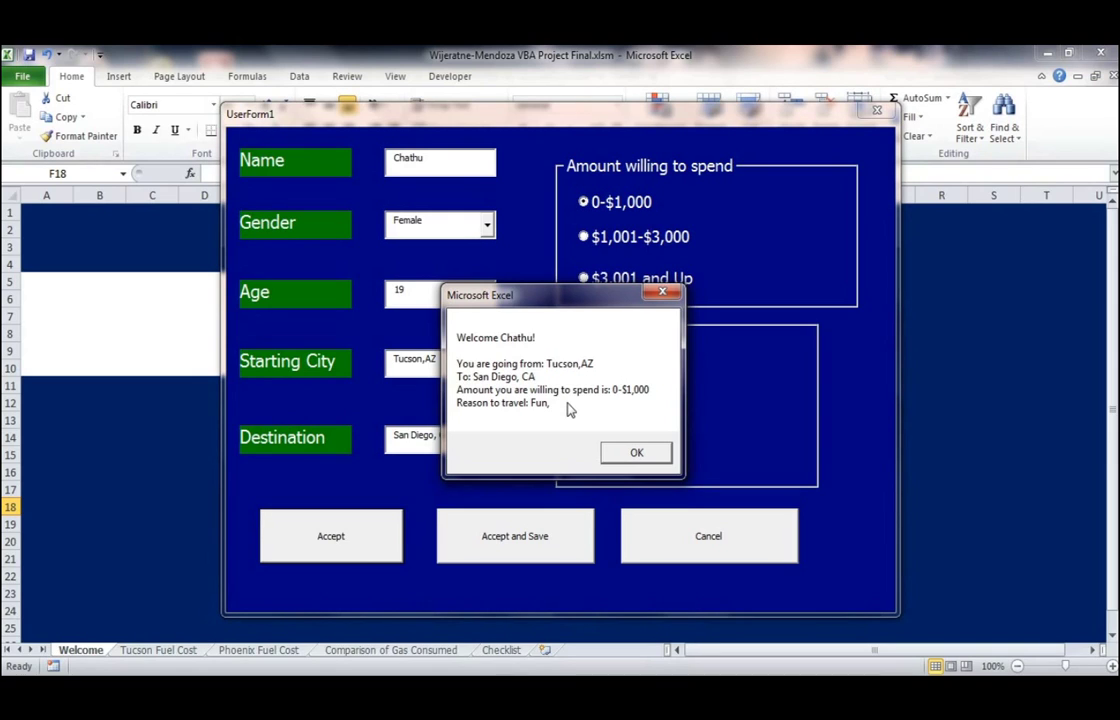
click(632, 452)
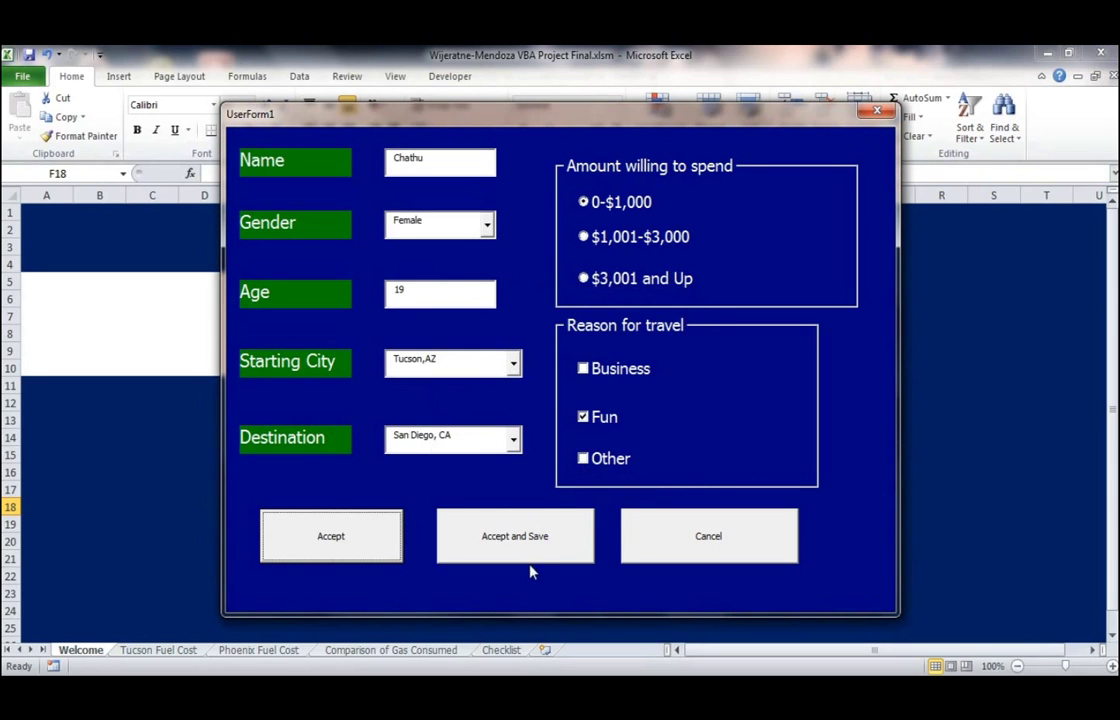
click(511, 537)
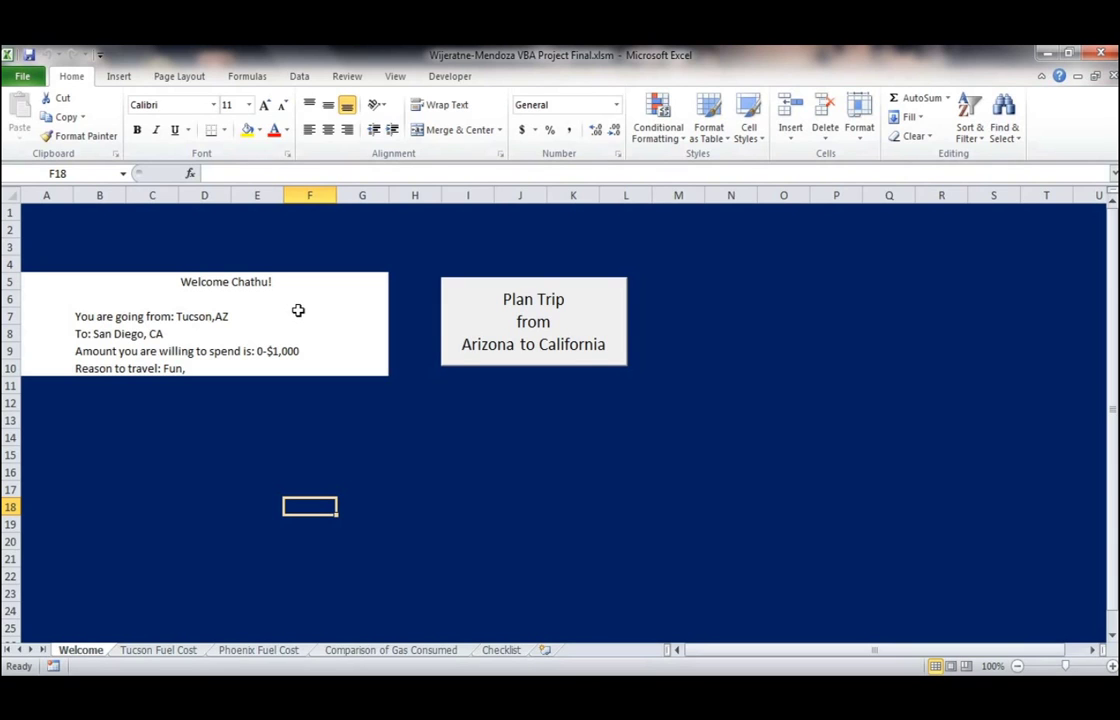
- Reopen the trip planning form and enter a second traveler's name, gender Male and age 17
click(457, 315)
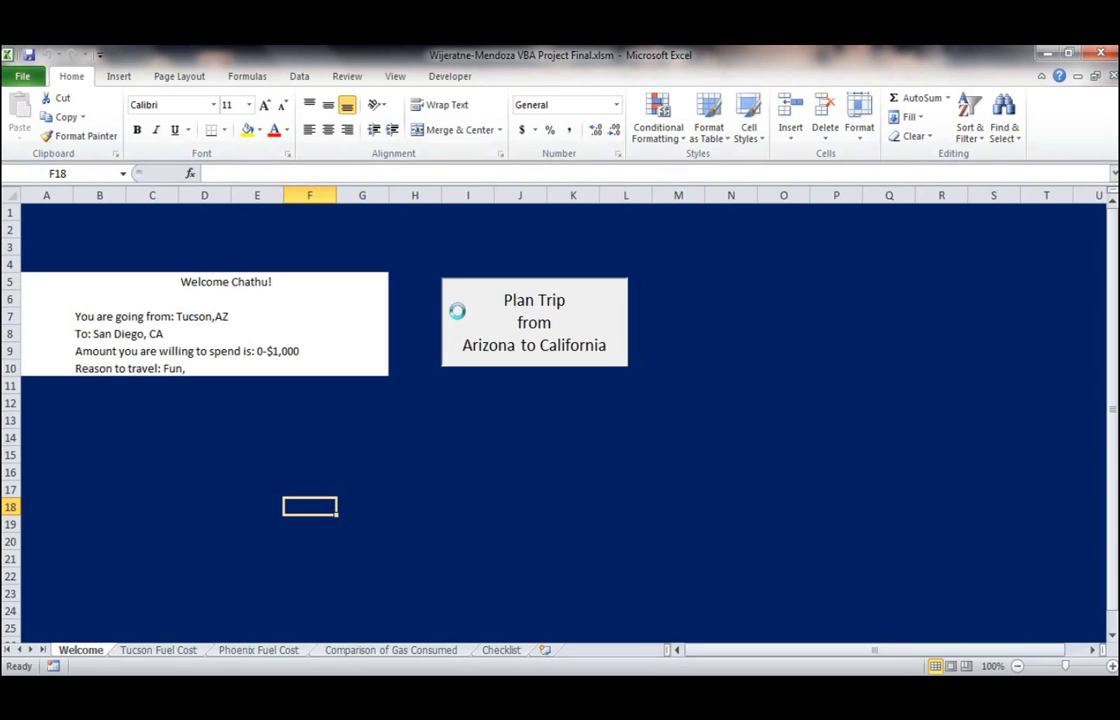
text(R)
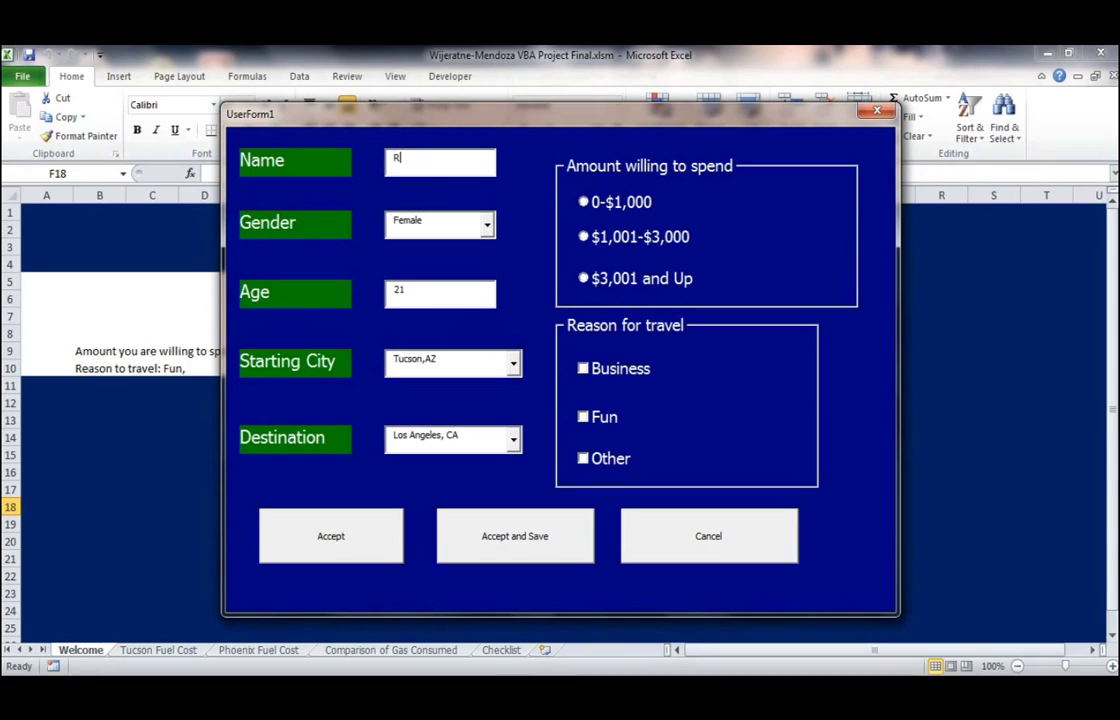
text(eynaldo)
click(487, 228)
click(426, 250)
click(445, 294)
key(BackSpace)
key(BackSpace)
text(17)
- Plan the trip from Phoenix, AZ to Palm Springs, CA with a $3,001 and Up budget and Business as the reason
click(512, 366)
click(475, 386)
click(512, 442)
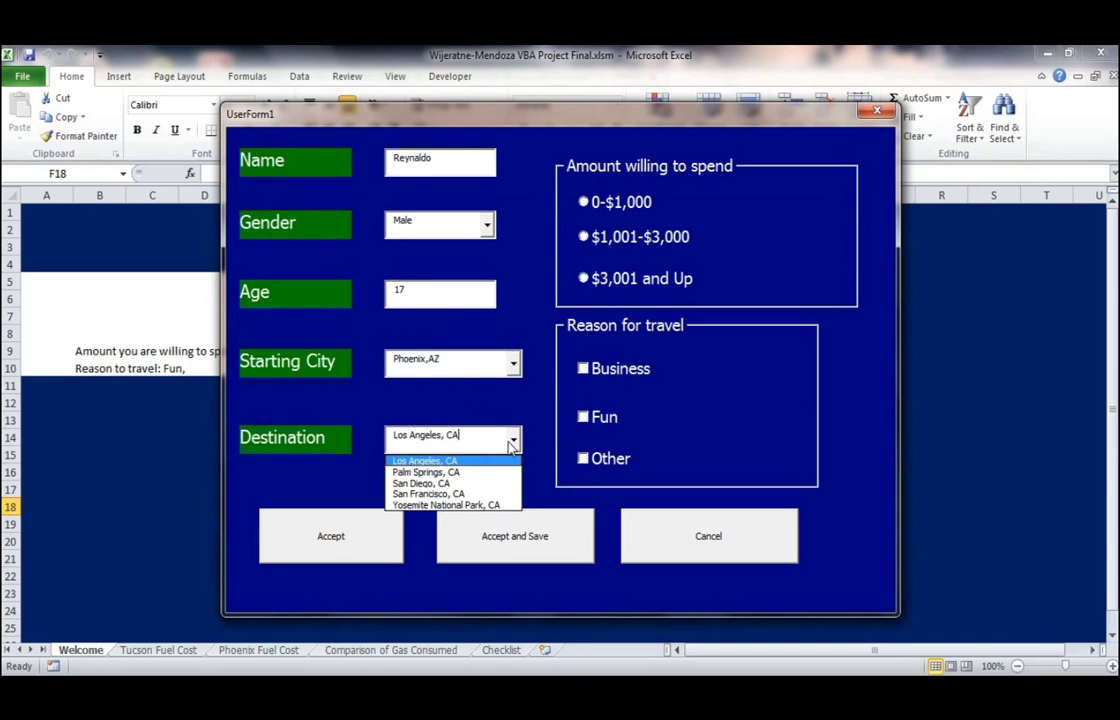
click(440, 472)
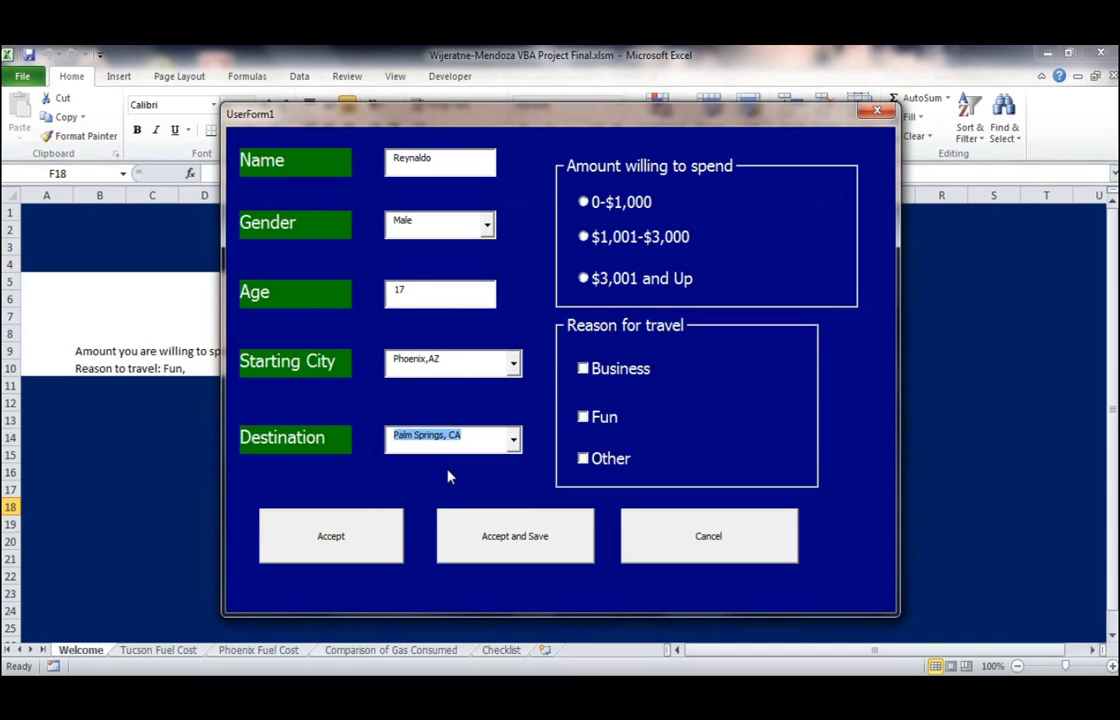
click(642, 282)
click(615, 371)
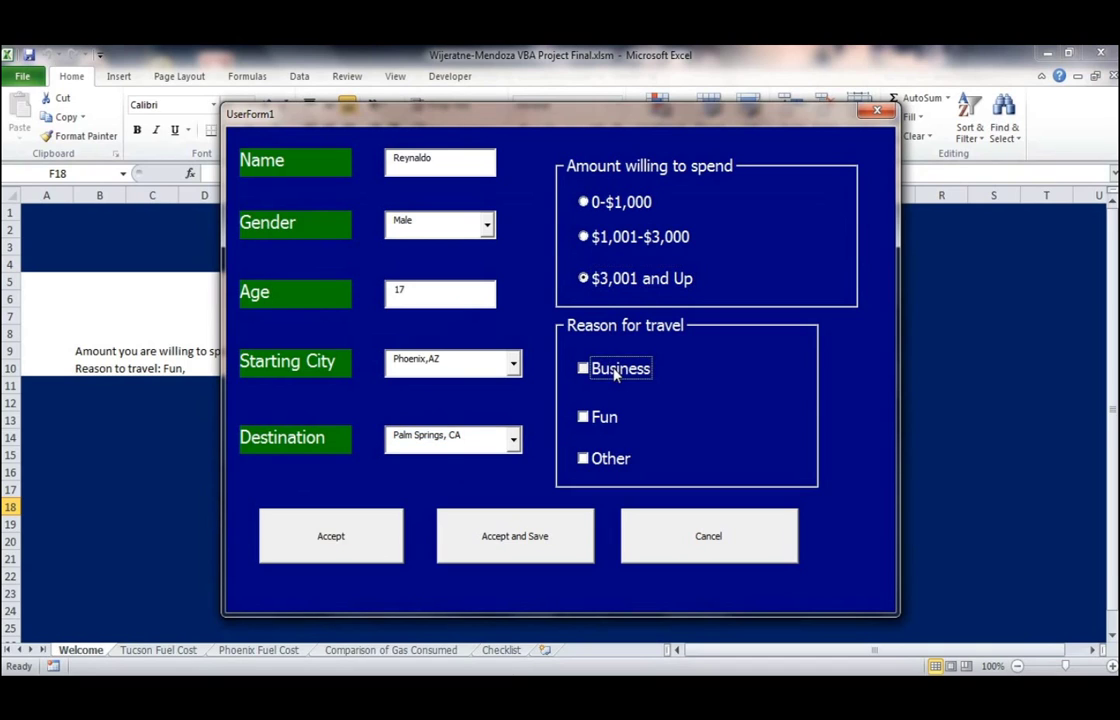
- Preview the second traveler's trip summary, dismiss it and cancel the form without saving
click(352, 541)
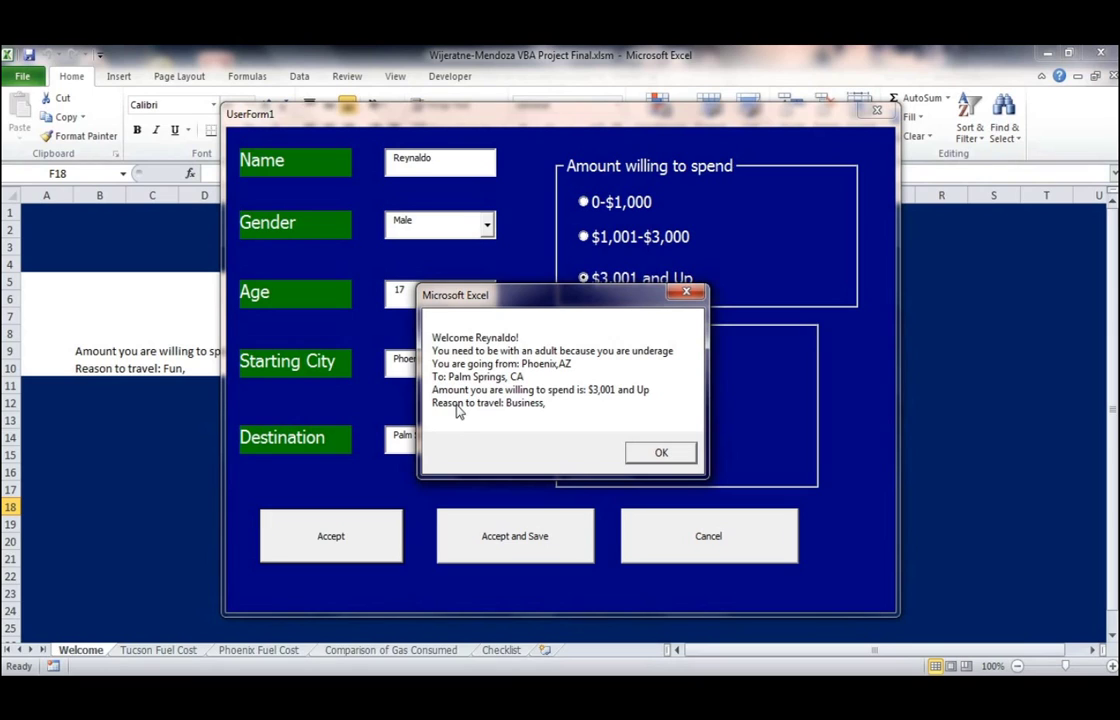
click(675, 452)
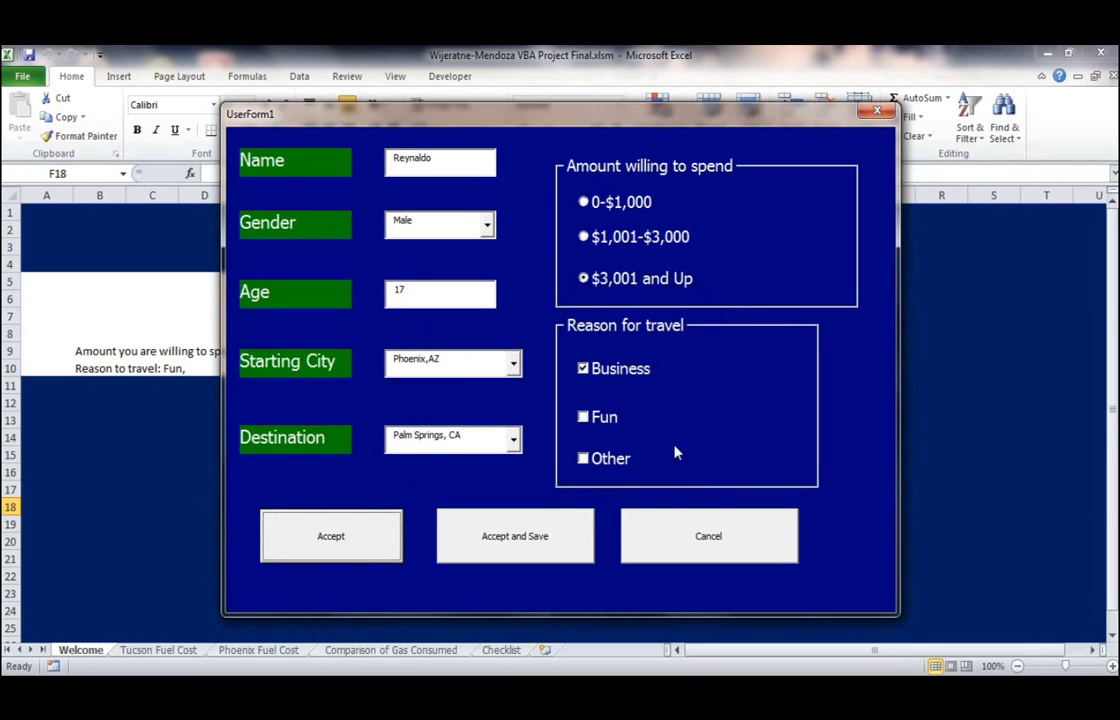
click(664, 530)
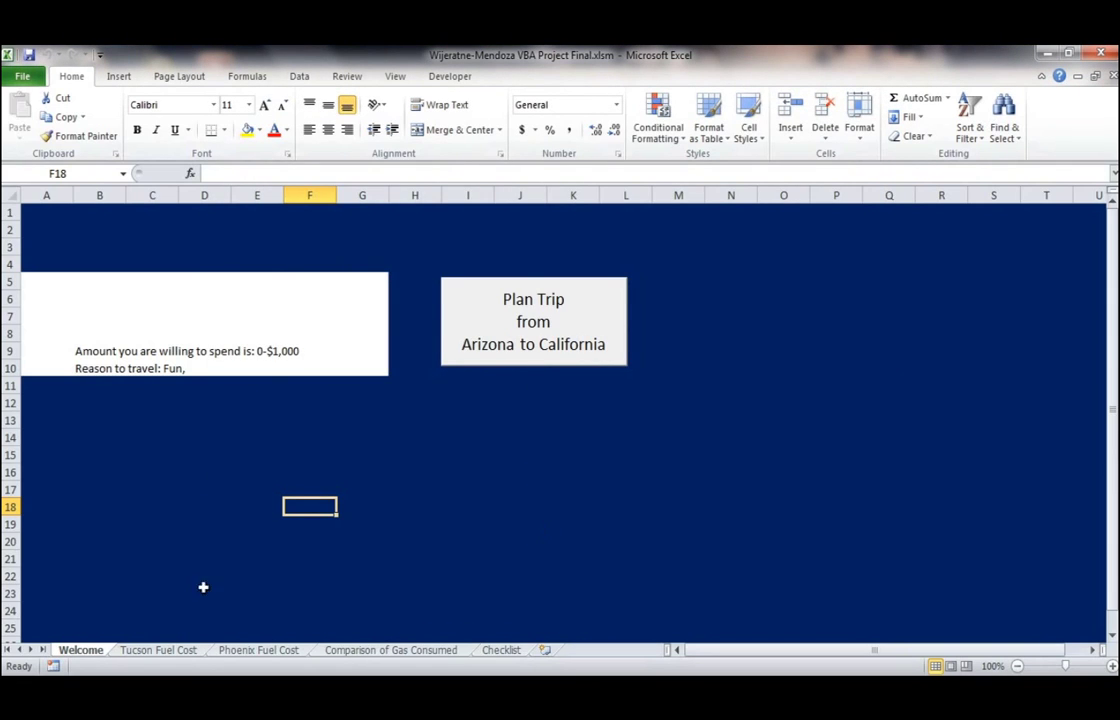
- Examine the start and end location counts, vehicle data and gas price on the Tucson Fuel Cost sheet
click(160, 651)
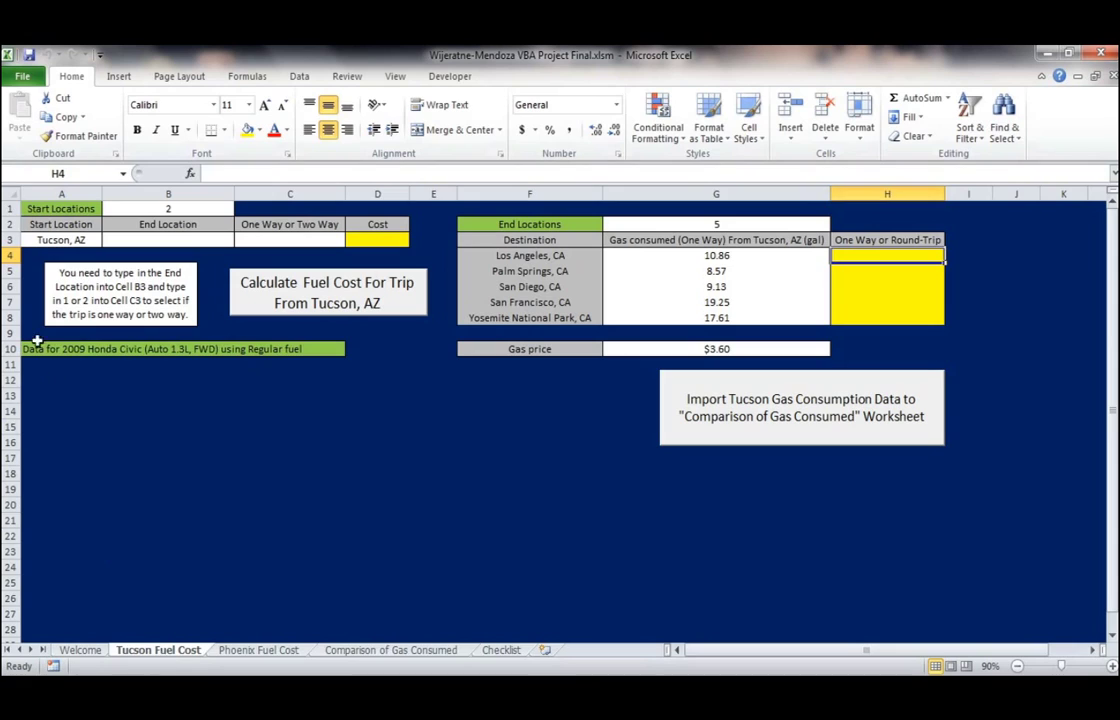
click(113, 209)
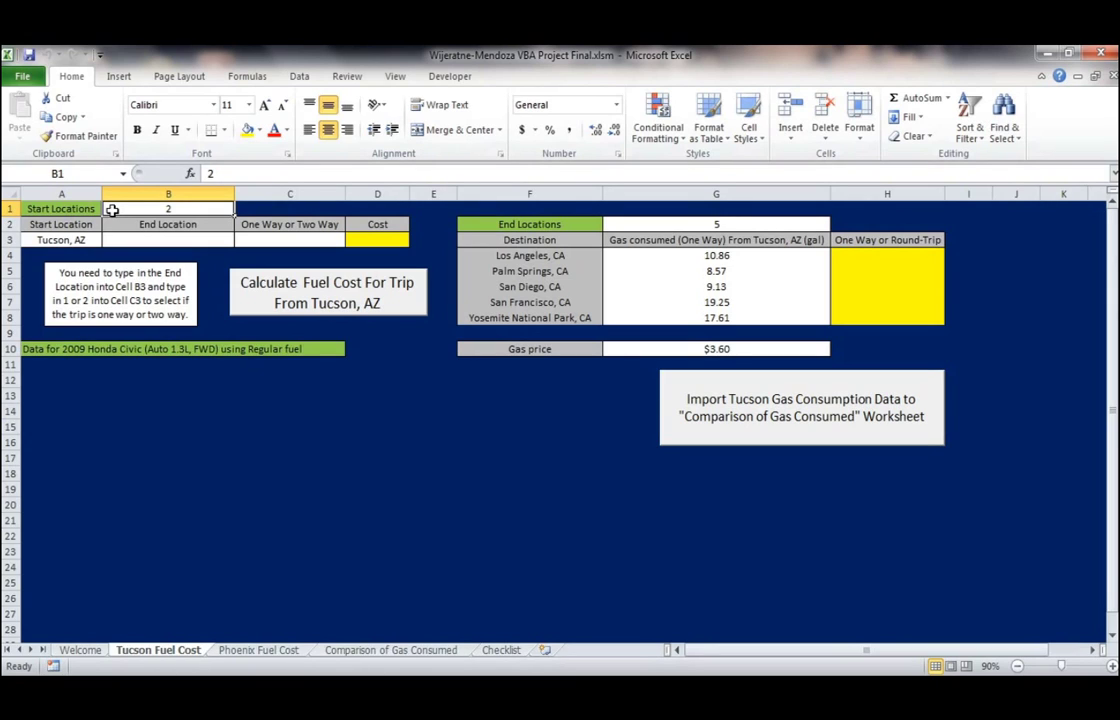
click(627, 226)
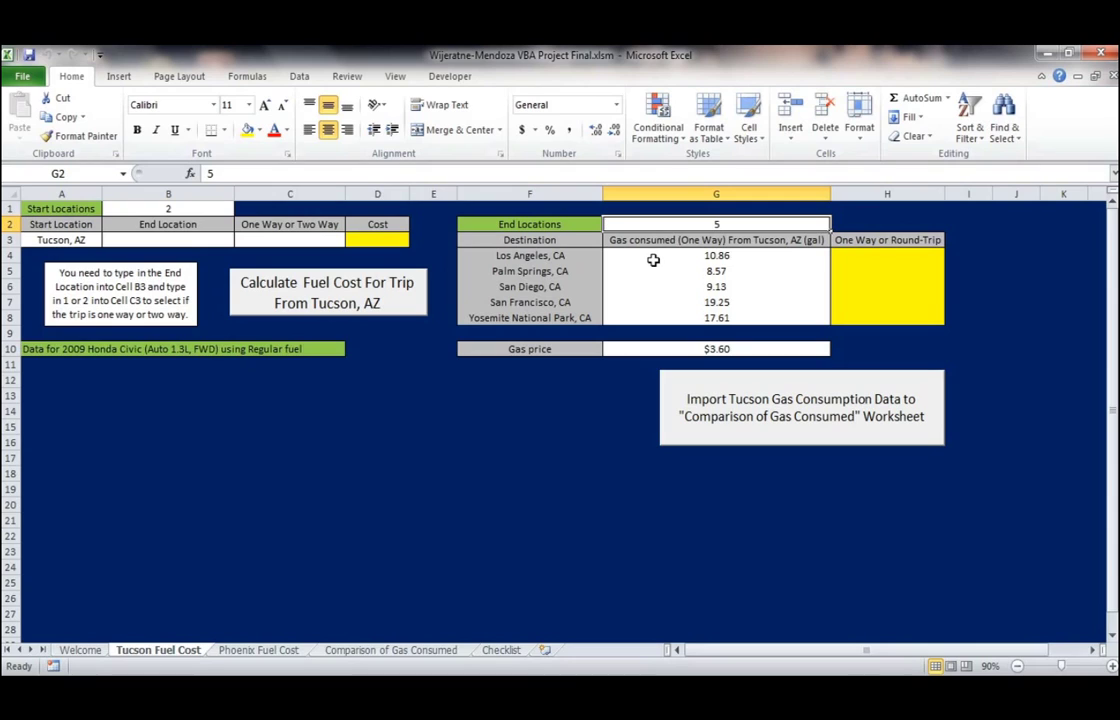
click(28, 365)
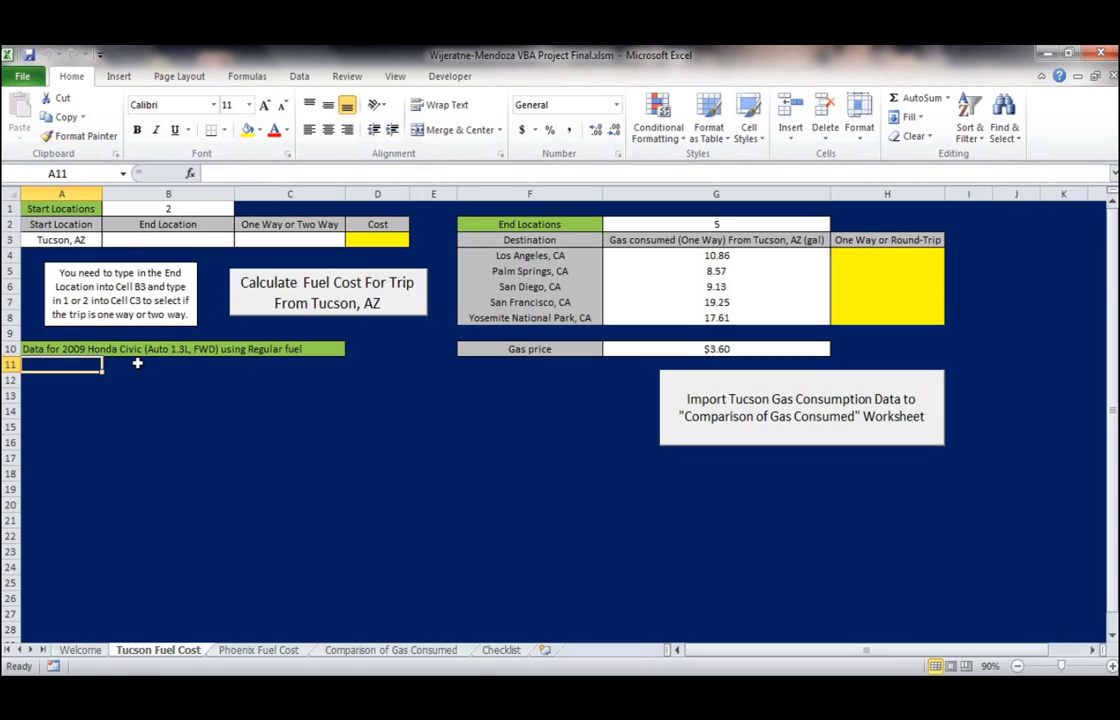
click(644, 350)
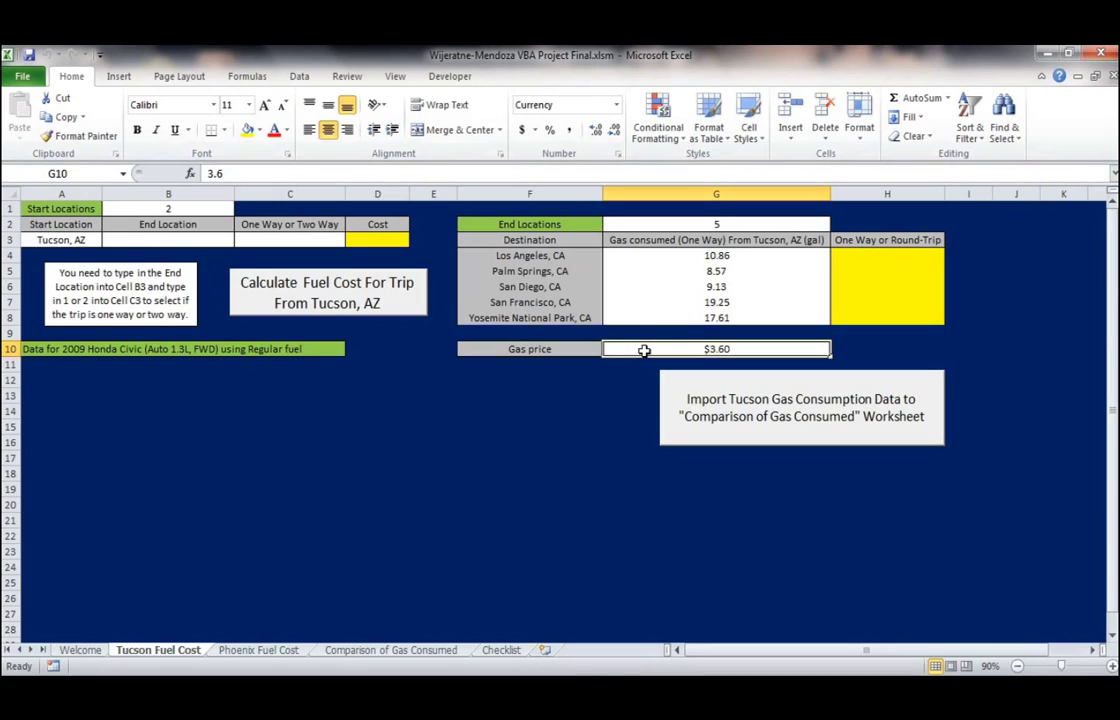
- Calculate the Tucson fuel cost with San Diego, CA as end location in B3 and 1 for one way in C3
click(191, 240)
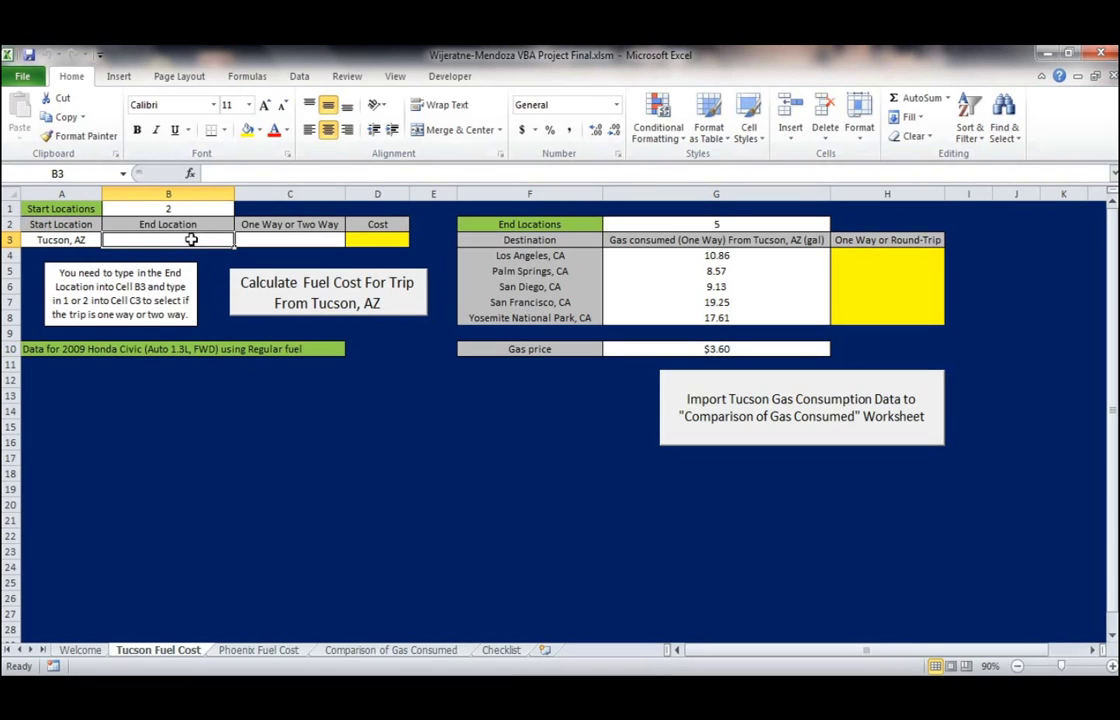
text(S)
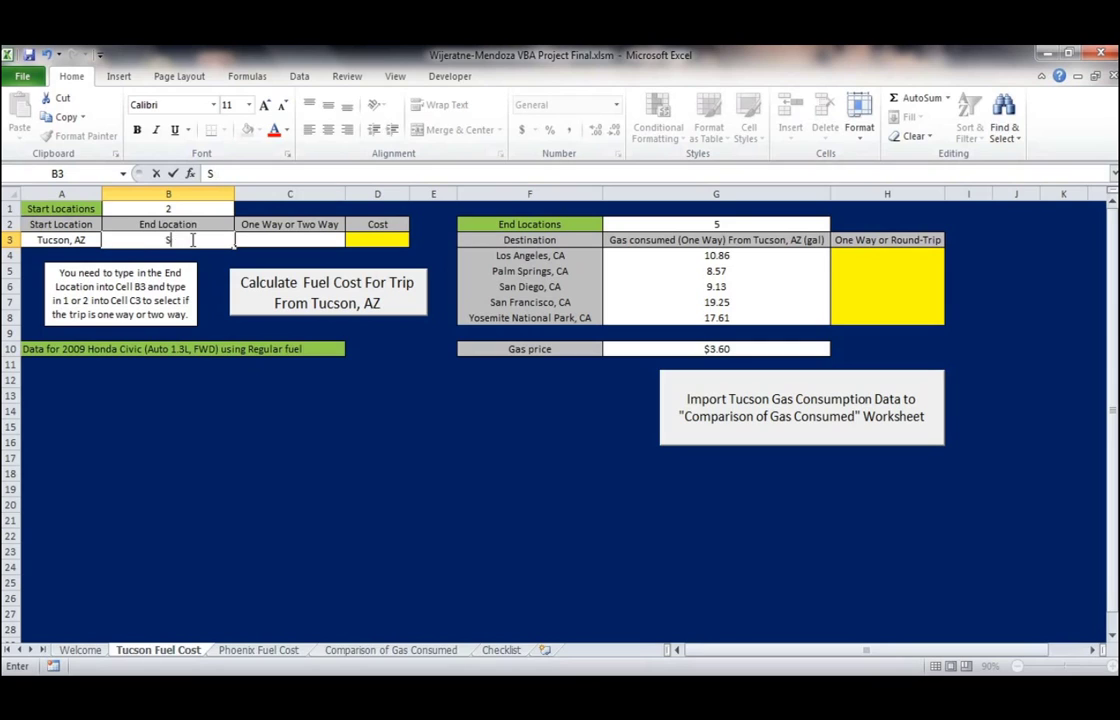
text(an Diego, CA)
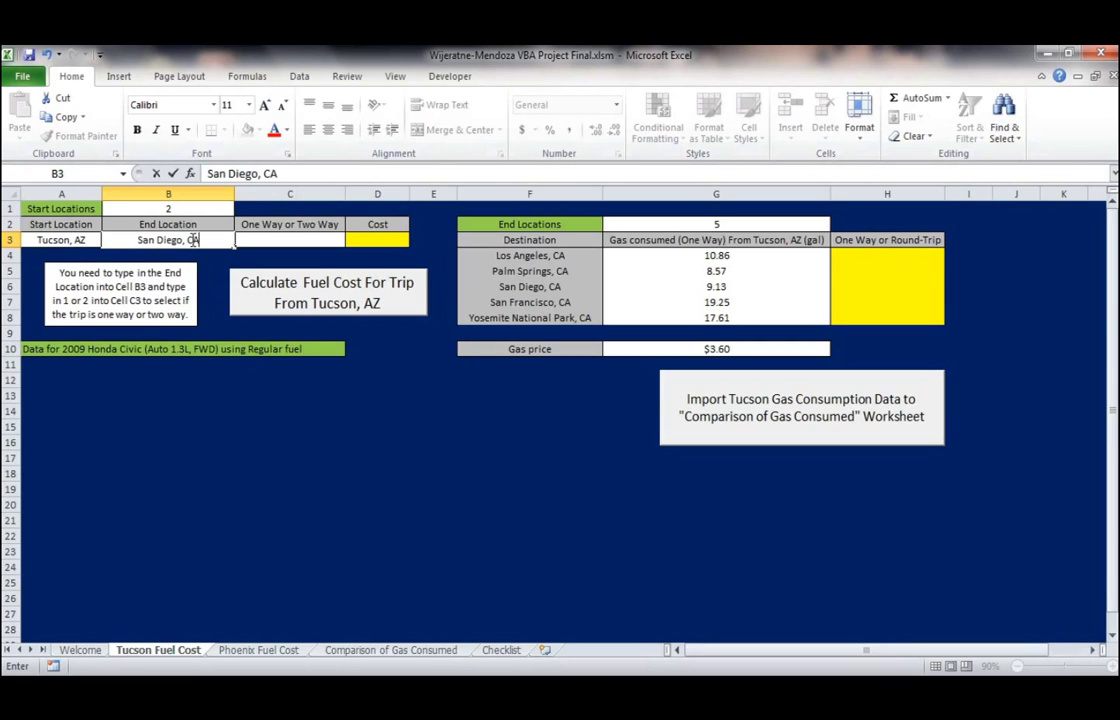
click(268, 238)
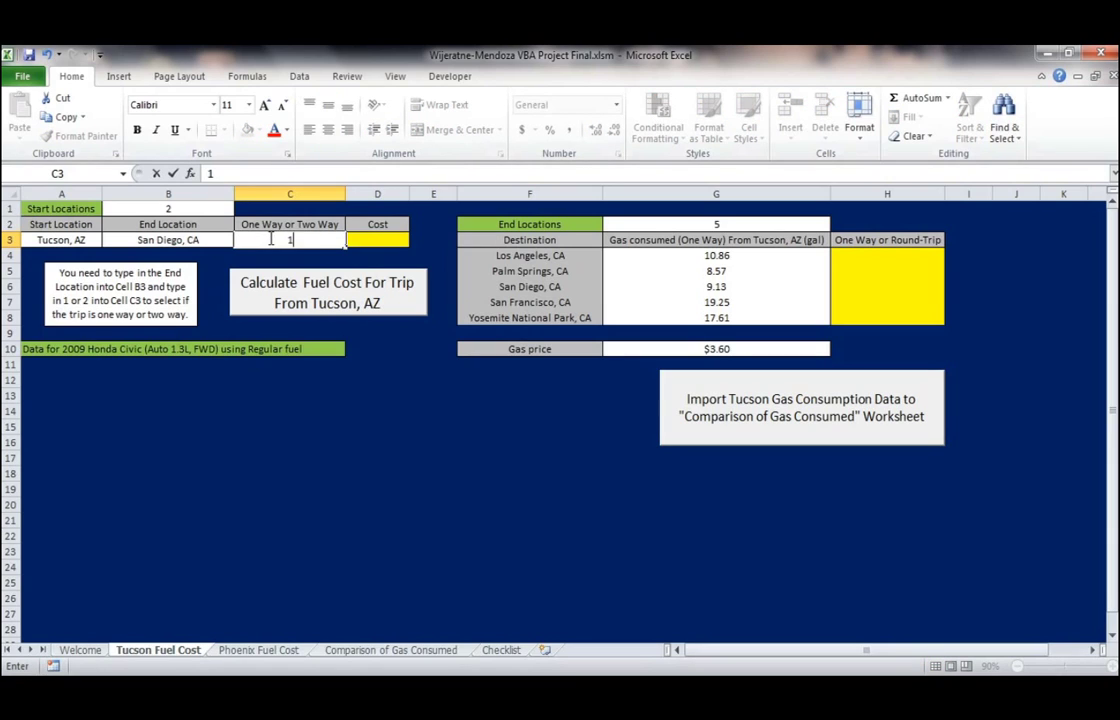
click(407, 305)
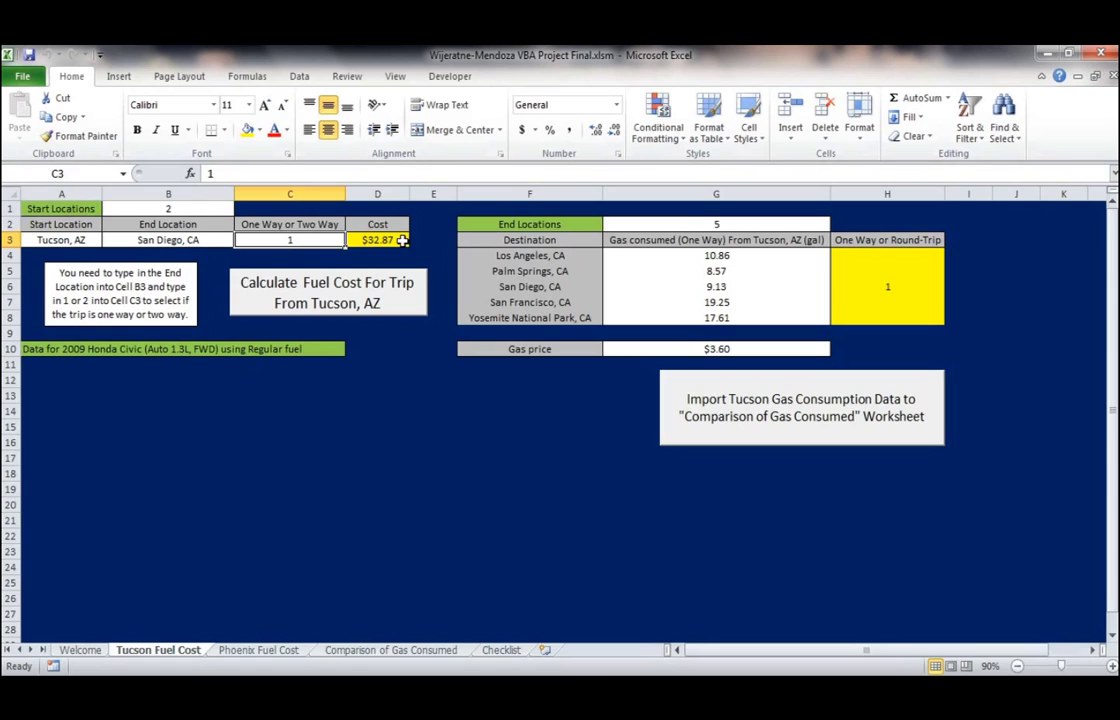
- Calculate the Tucson fuel cost with Los Angeles, CA as end location in B3 and 2 for two way in C3
click(201, 238)
text(Los Angeles, CA)
click(295, 240)
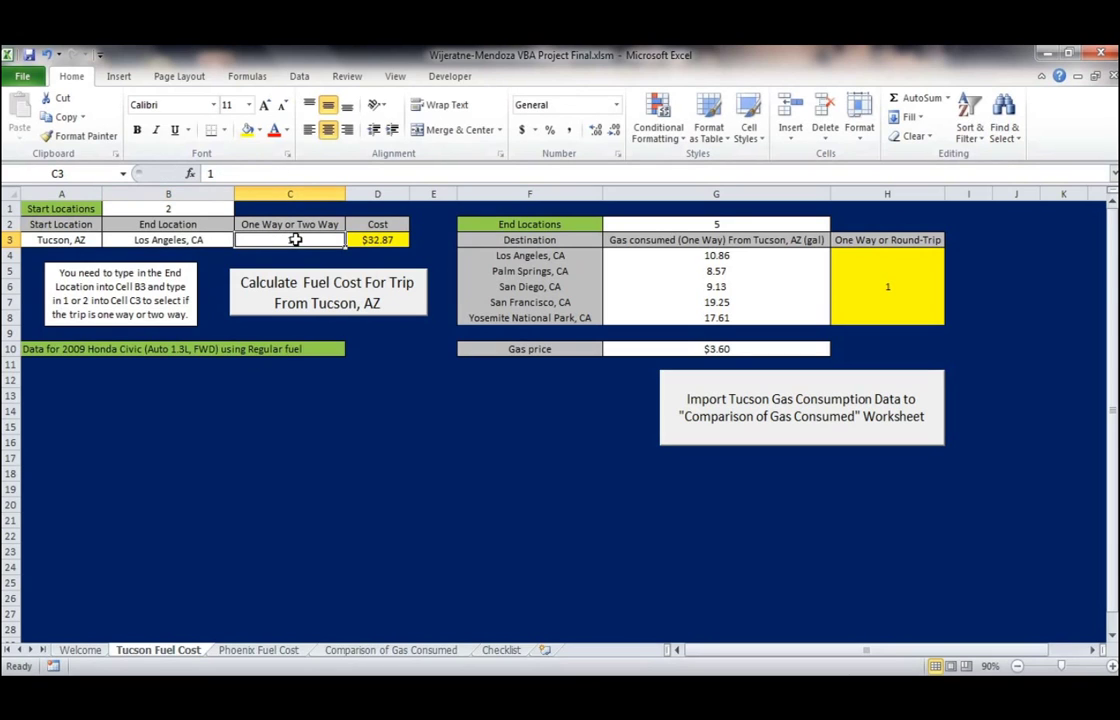
text(2)
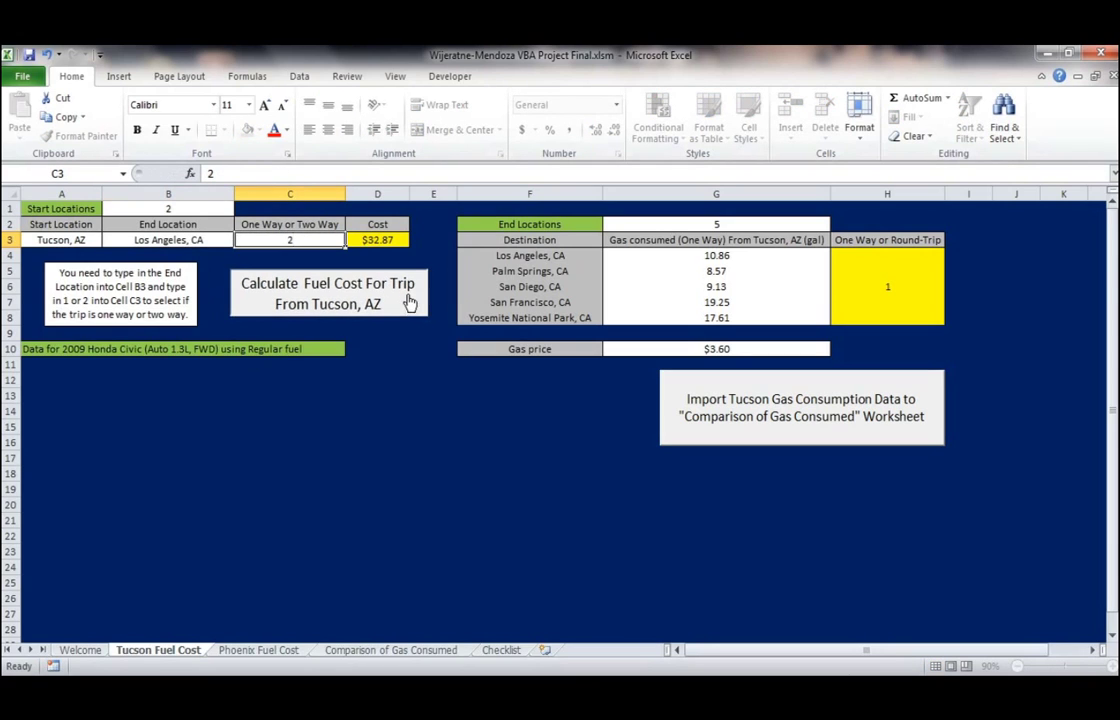
click(409, 302)
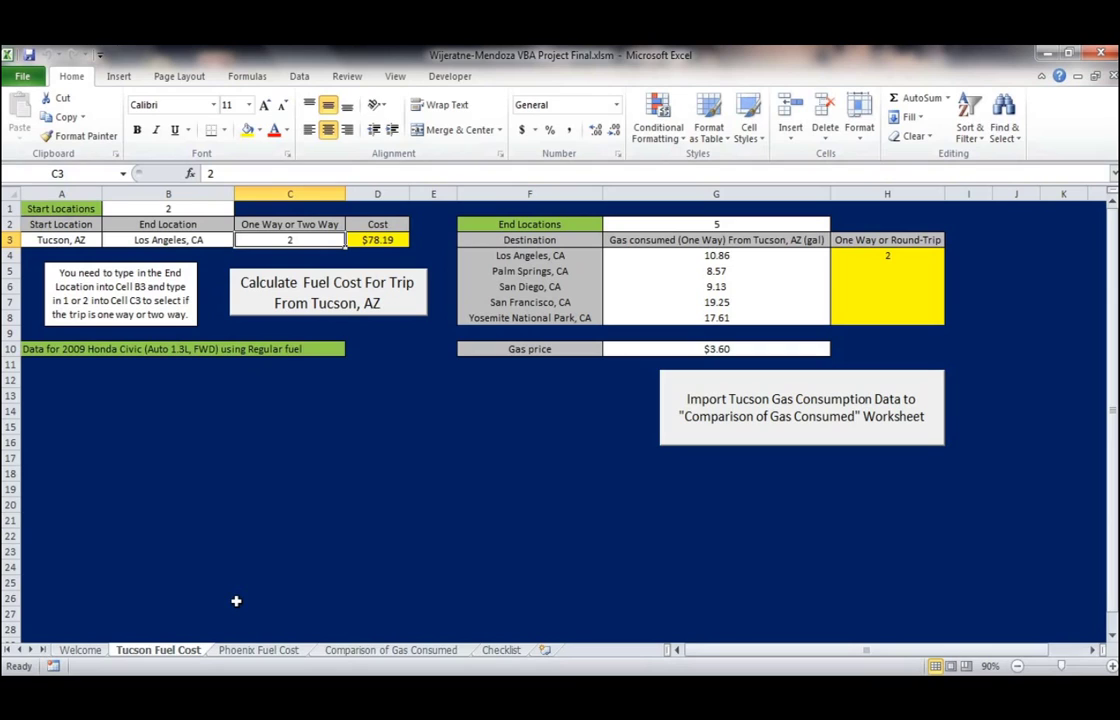
- Calculate the Phoenix fuel cost with San Francisco, CA as end location in B3 and 2 for two way in C3
click(251, 650)
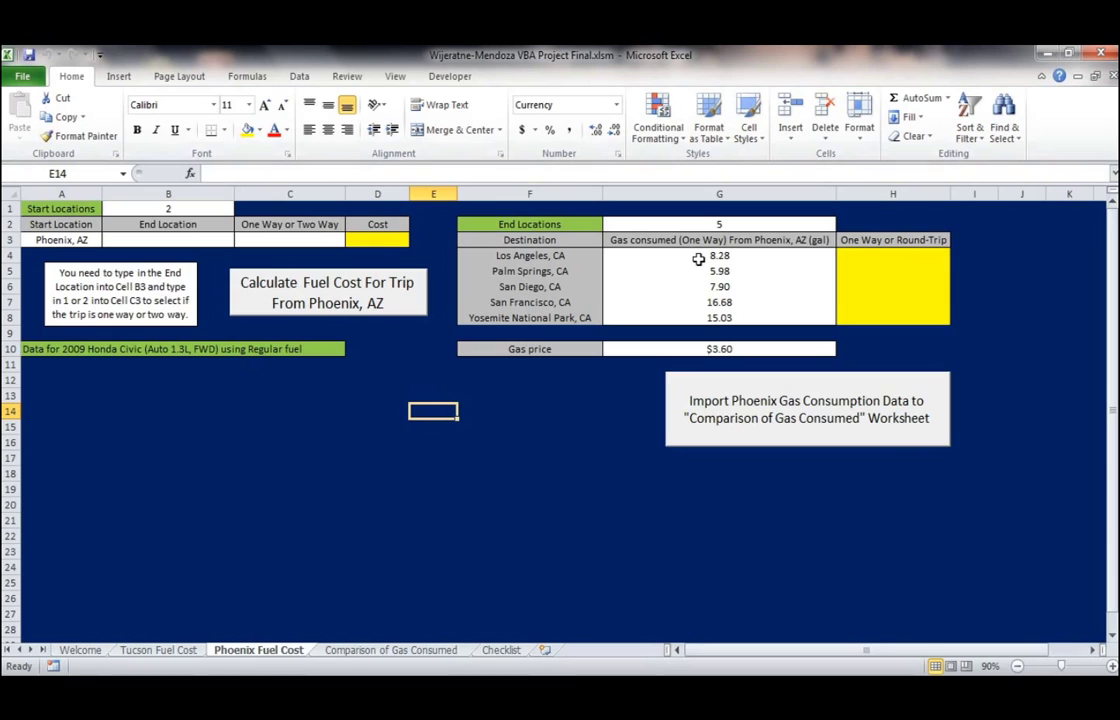
click(198, 240)
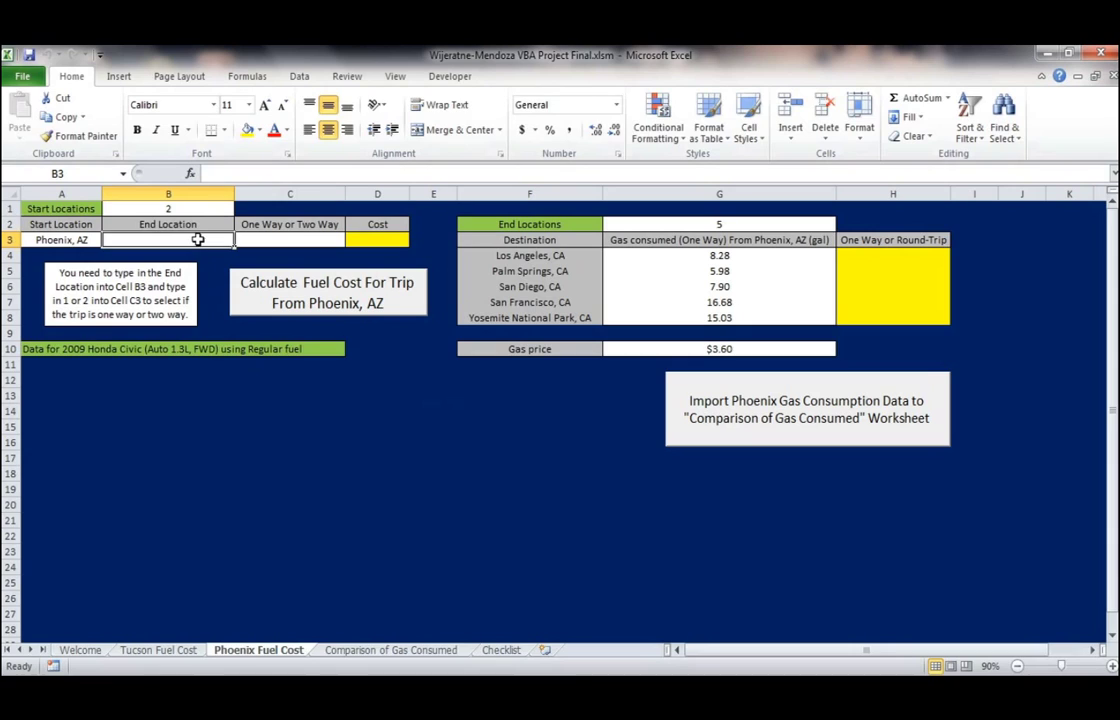
text(San Franc)
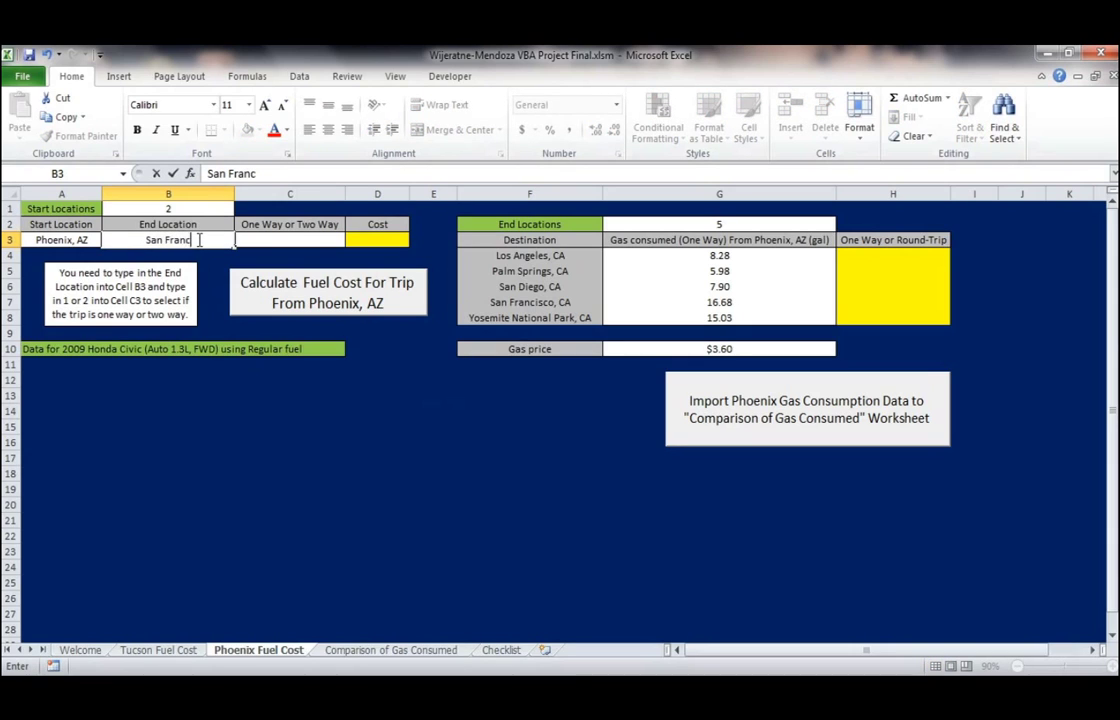
text(isco, CA)
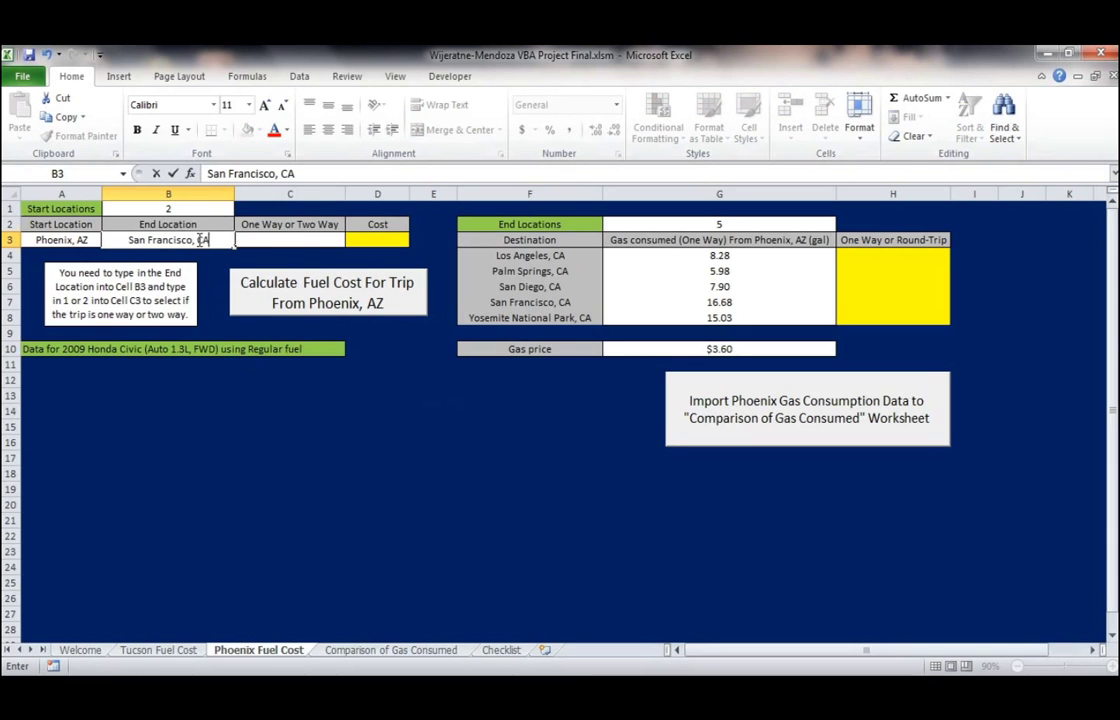
click(305, 238)
text(2)
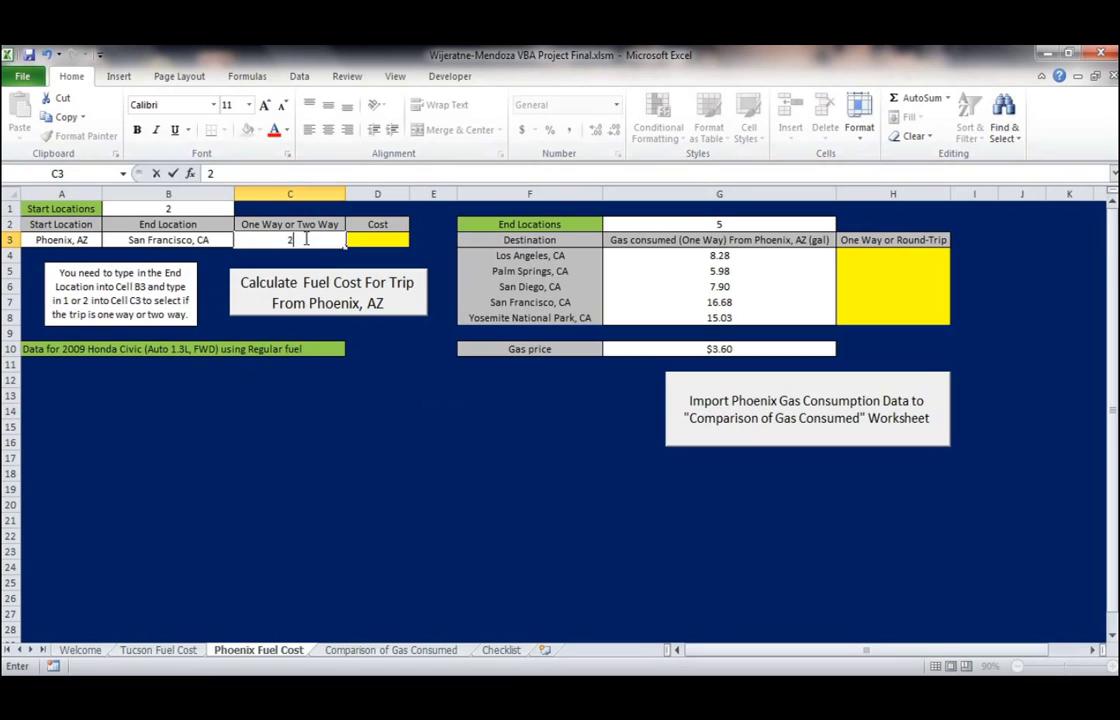
click(418, 304)
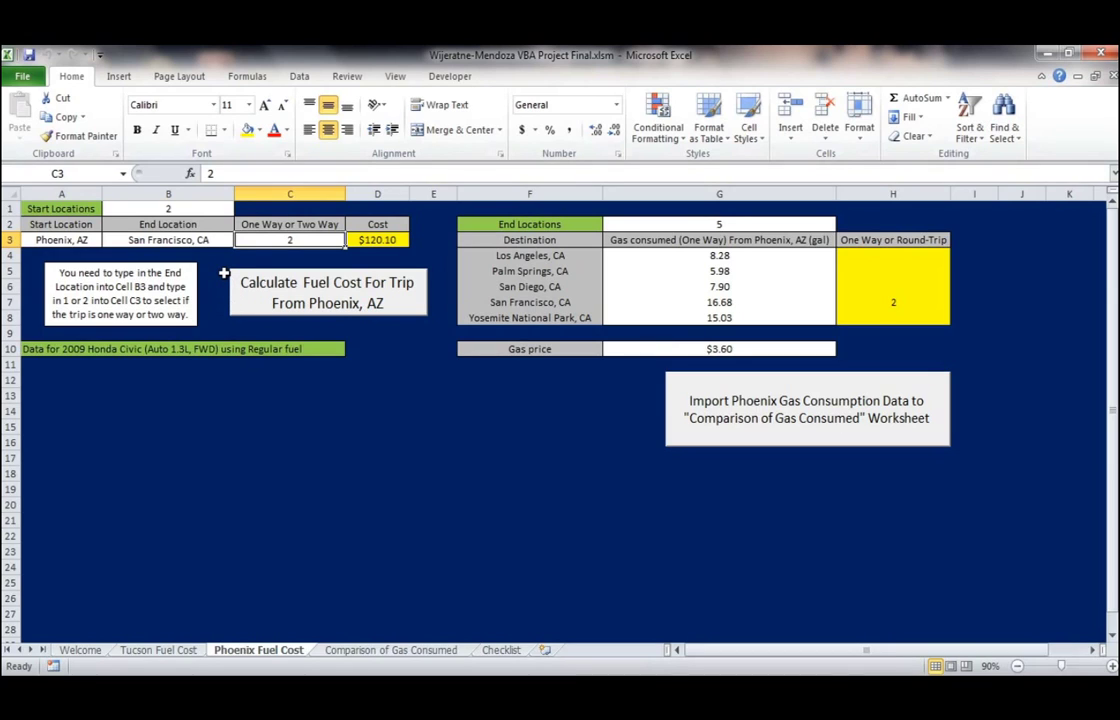
- Import the Tucson gas consumption data into the empty Tucson column of the Comparison of Gas Consumed sheet and return to that sheet
click(368, 651)
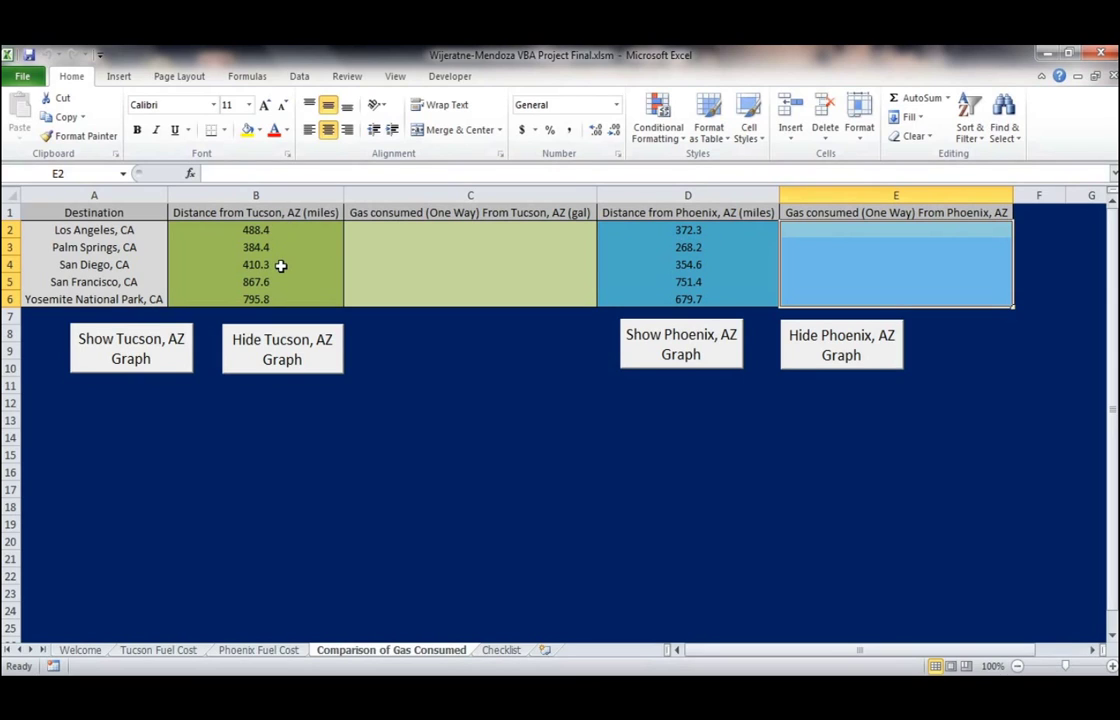
click(392, 231)
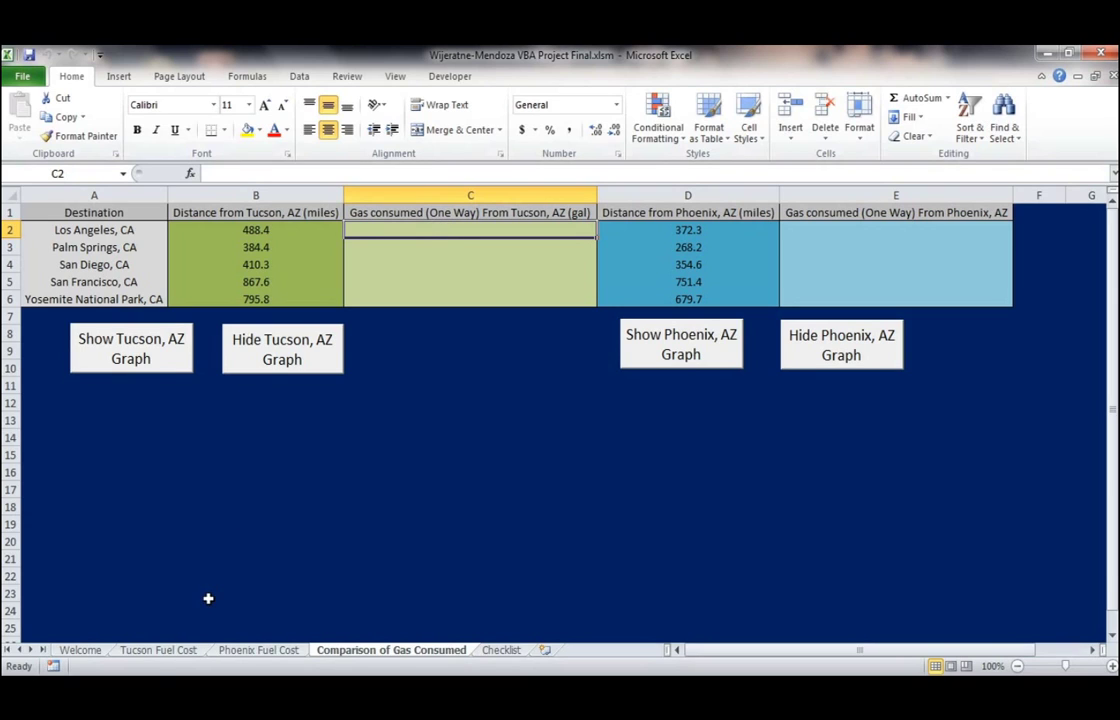
click(157, 650)
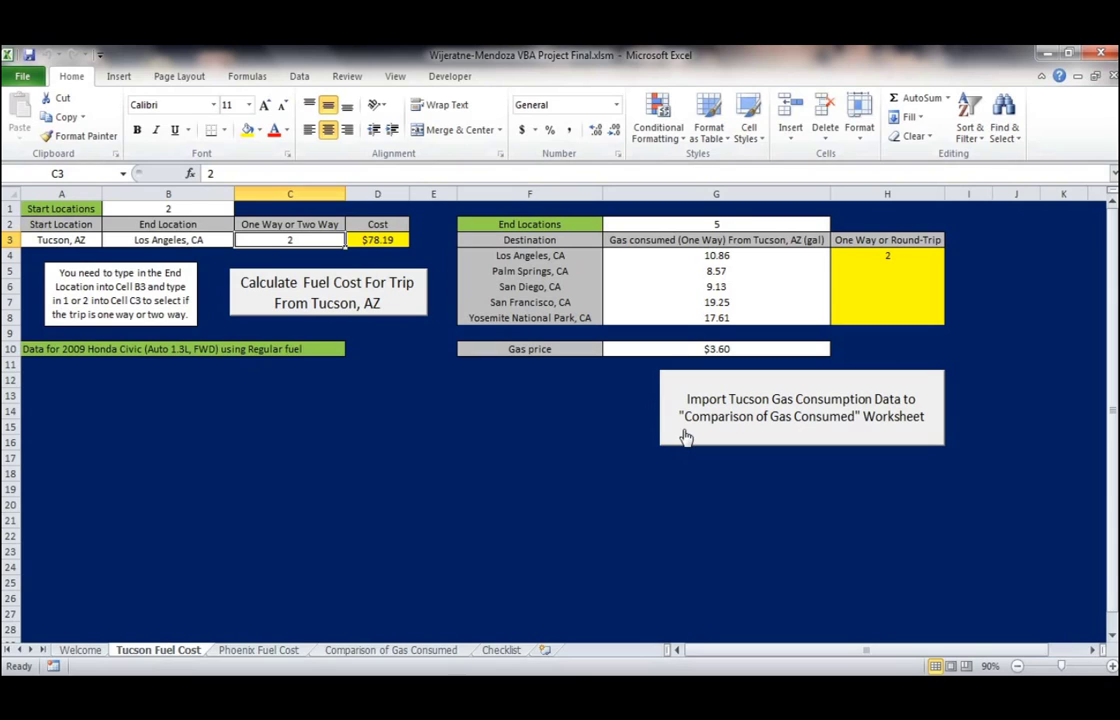
click(393, 651)
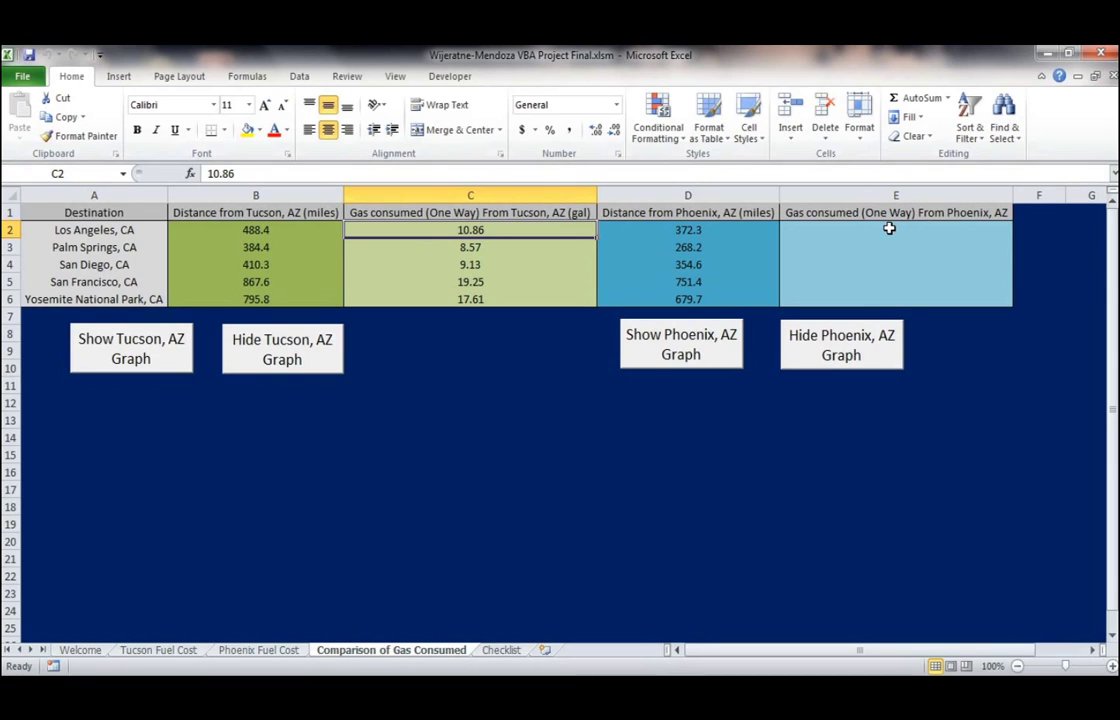
- Import the Phoenix gas consumption data into the Comparison of Gas Consumed sheet and check the values in E2:E6
click(252, 650)
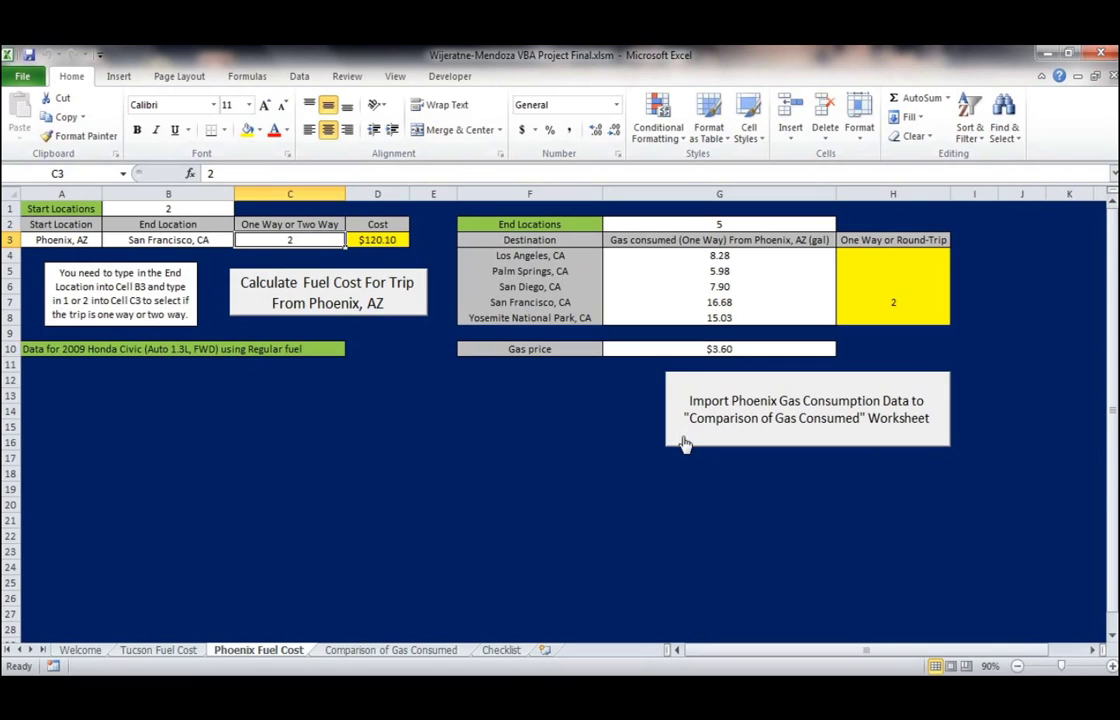
click(380, 650)
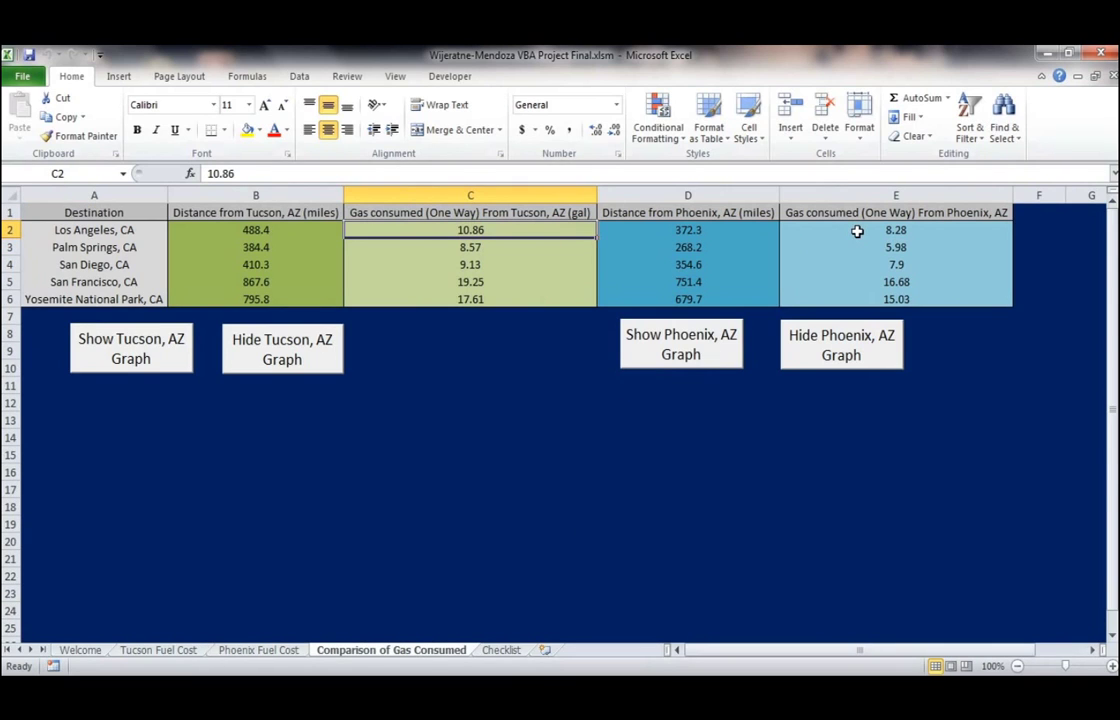
drag(857, 231, 860, 300)
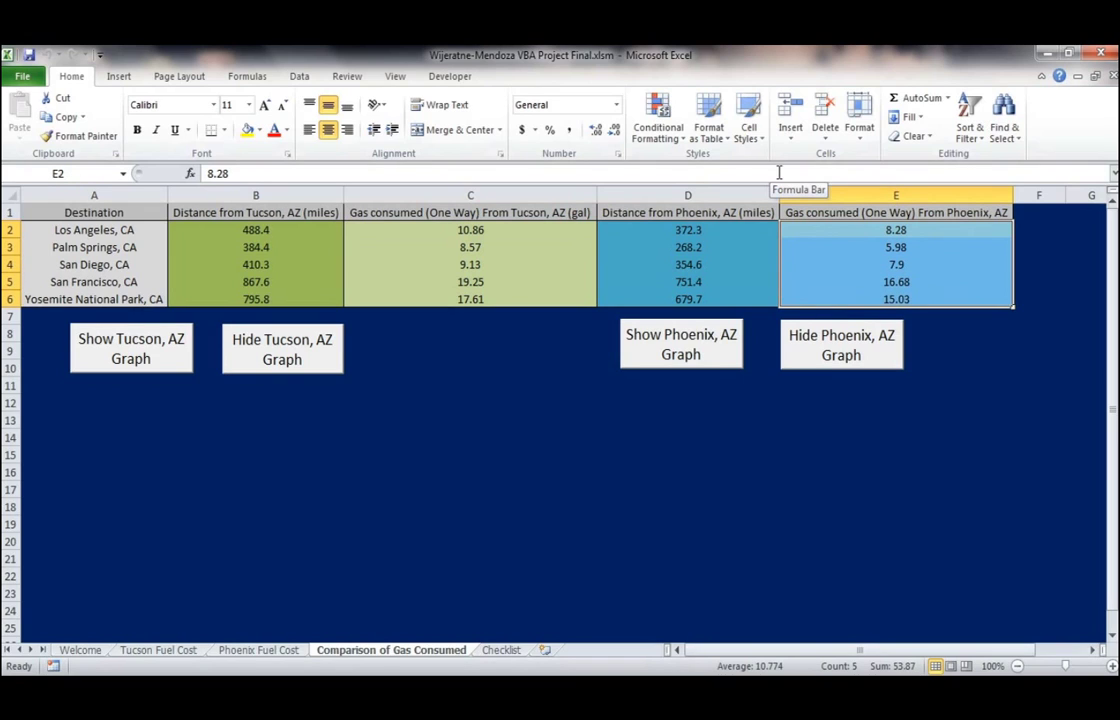
click(462, 335)
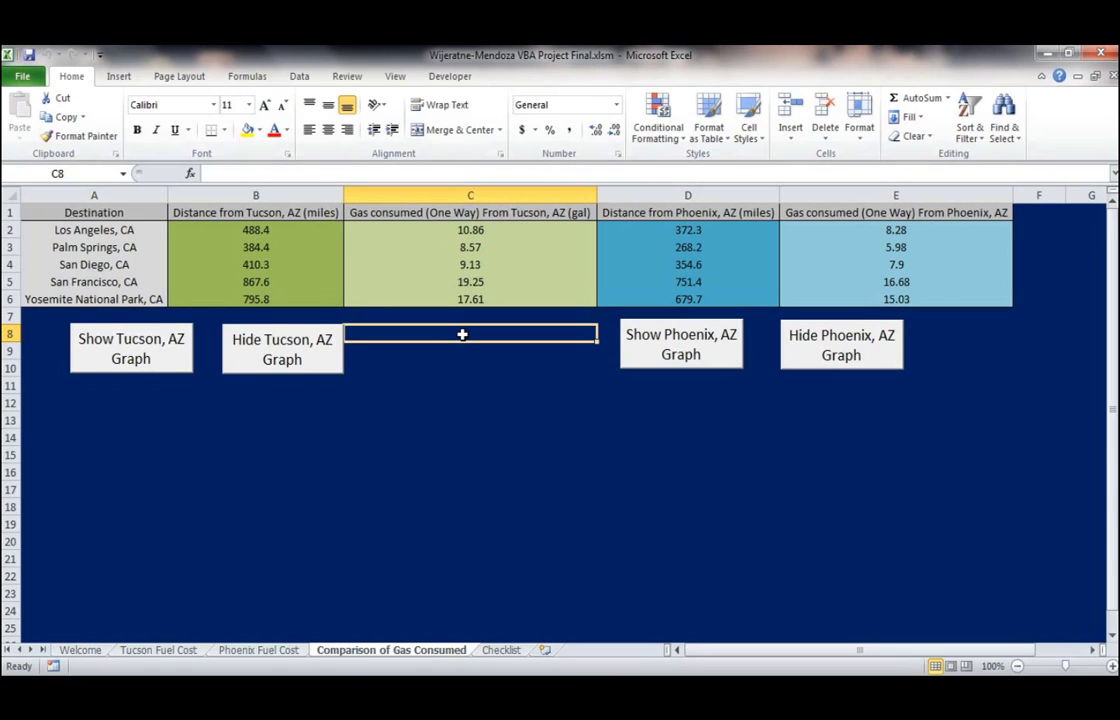
- Show the Tucson distance versus fuel consumption graph, examine its trendline equation, and hide the graph again
click(173, 361)
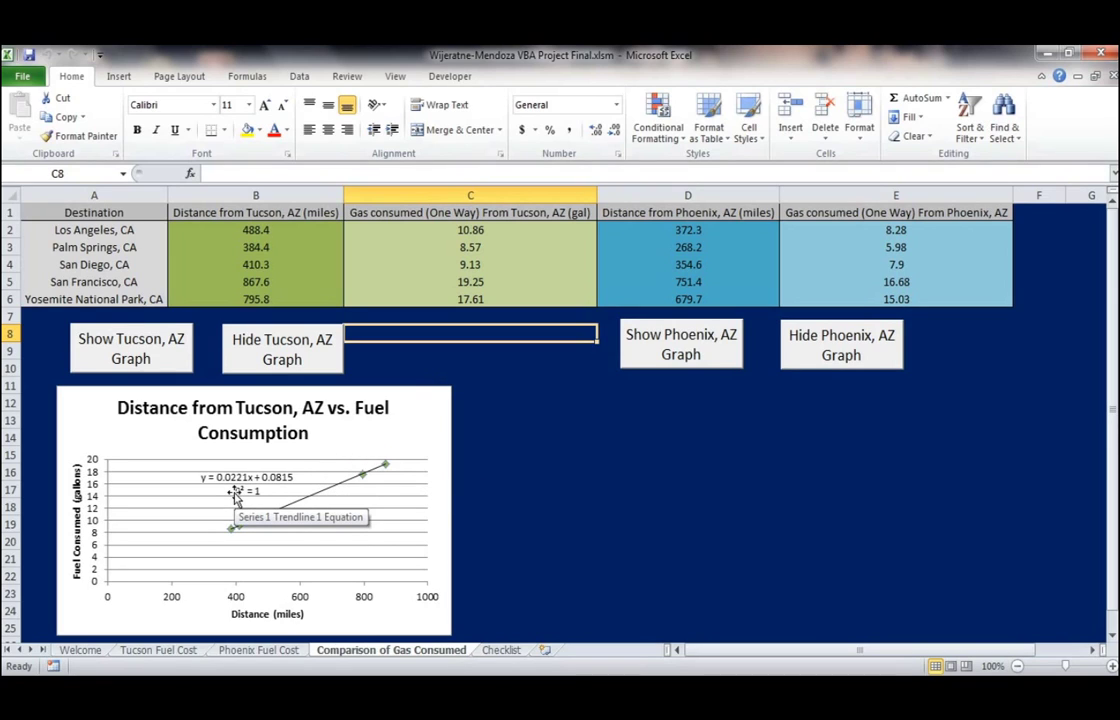
click(418, 420)
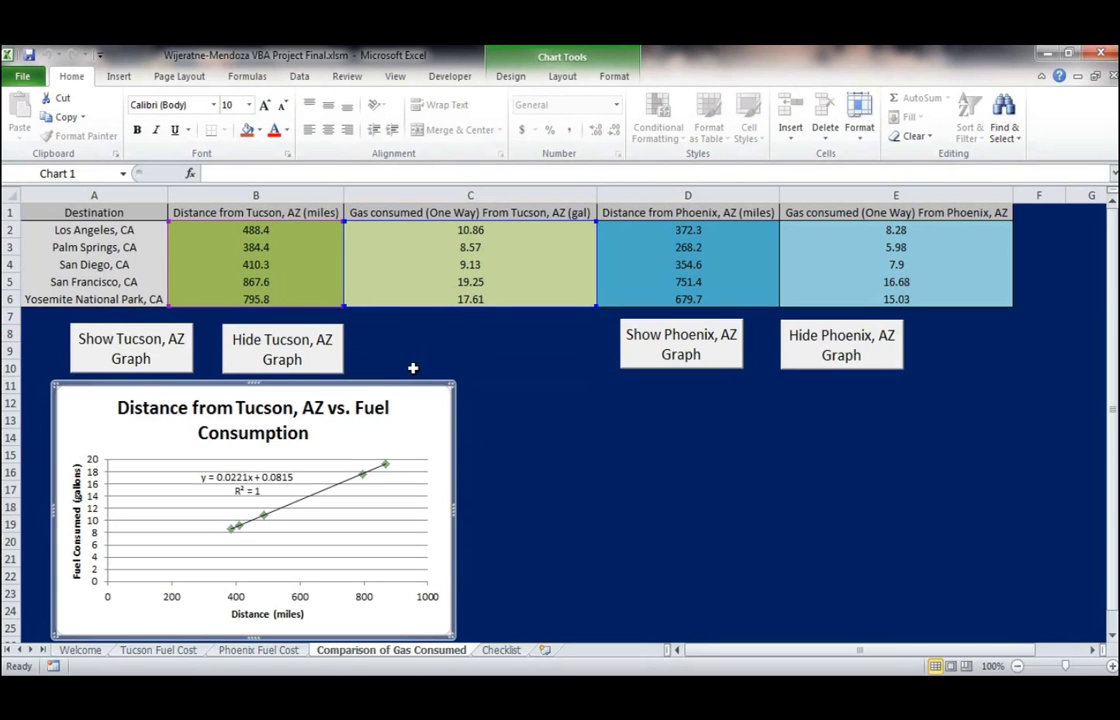
click(412, 368)
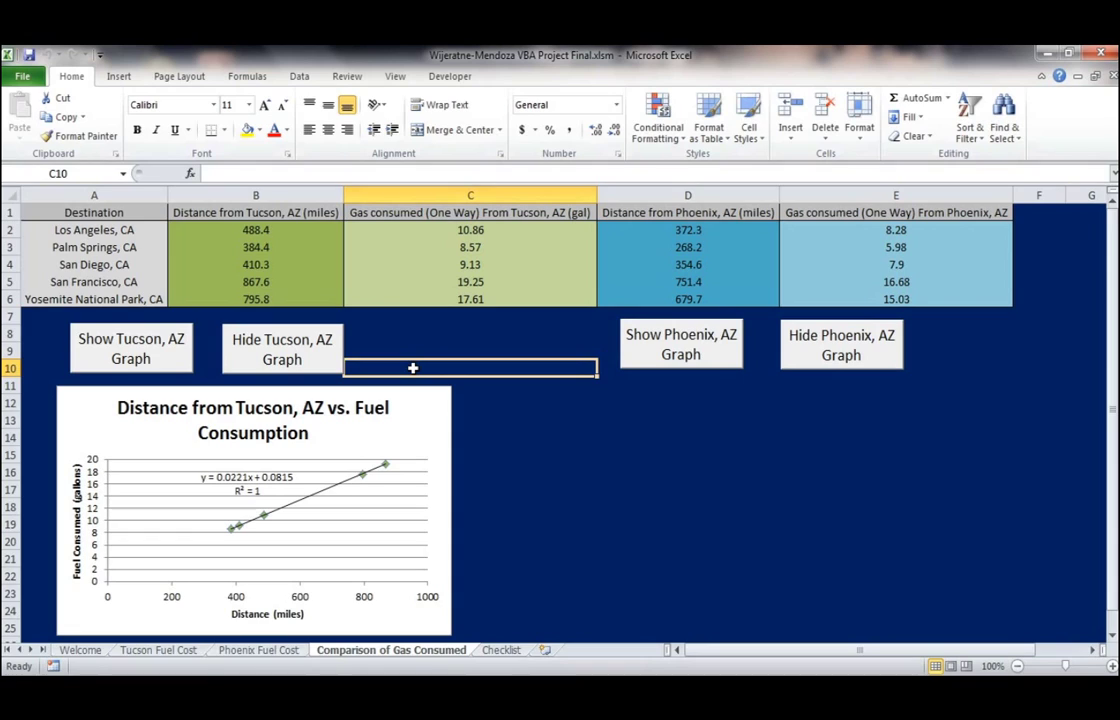
click(326, 368)
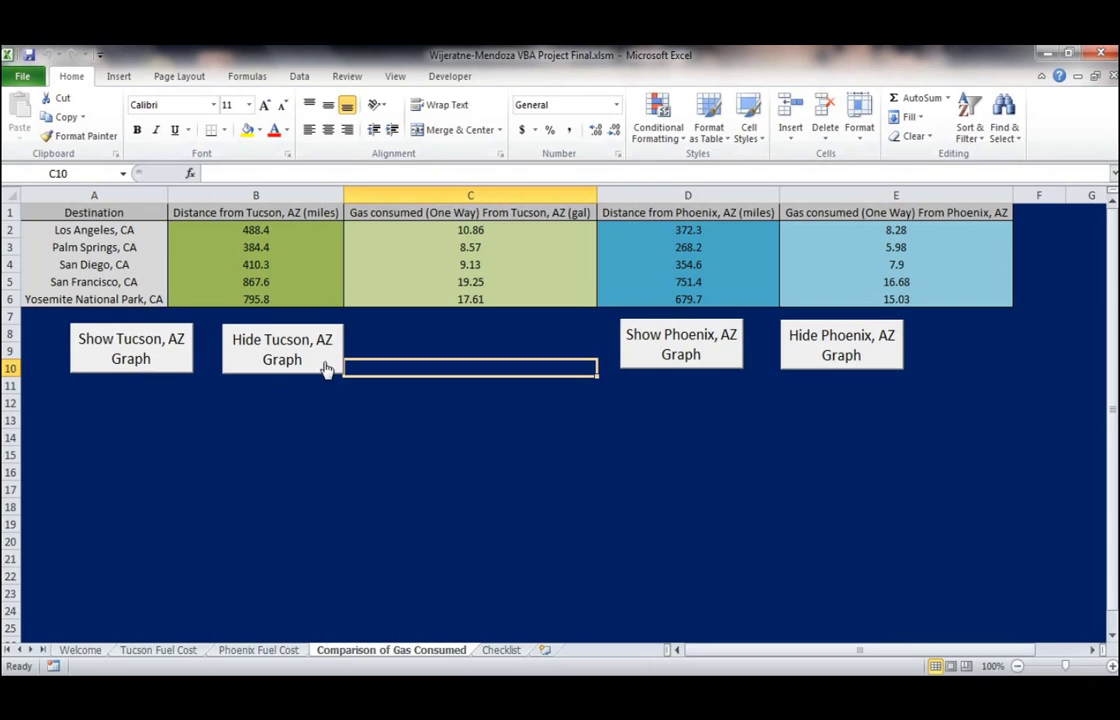
- Show the Phoenix distance versus fuel consumption graph for viewing and hide it again
click(627, 355)
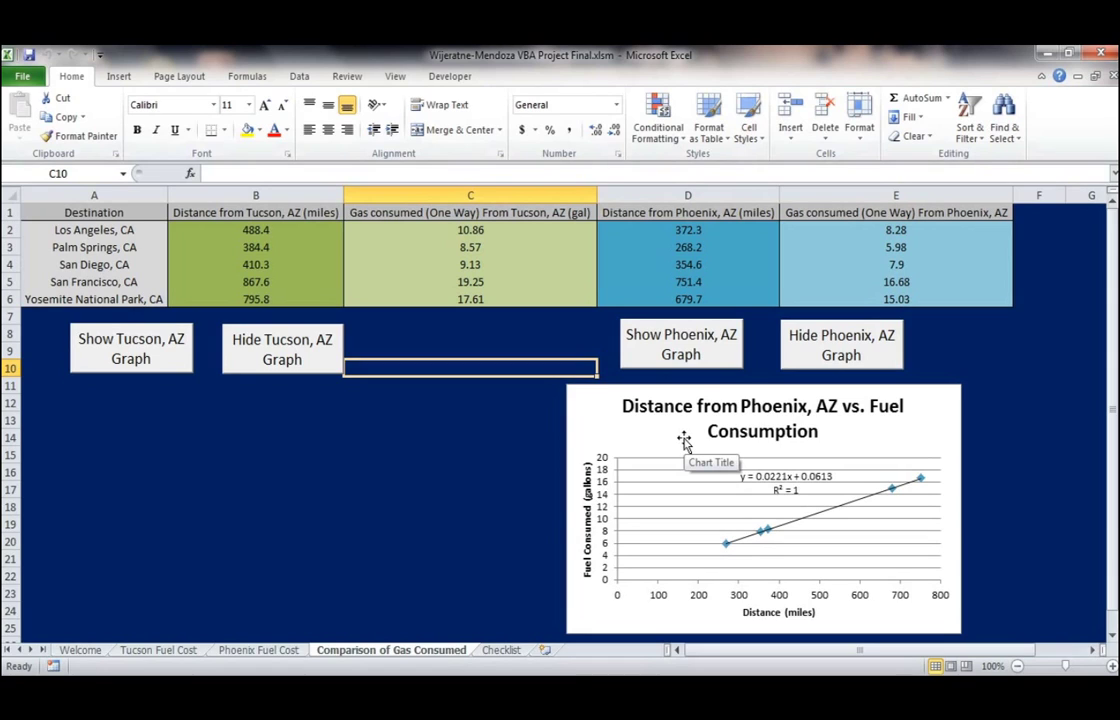
click(790, 367)
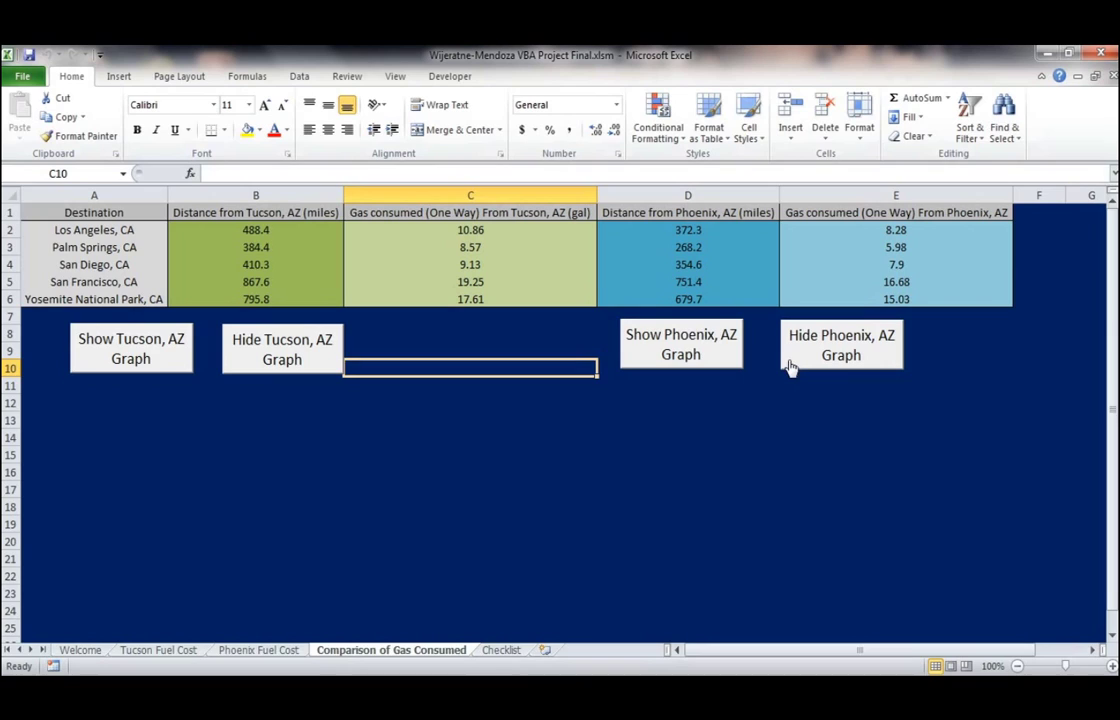
click(478, 344)
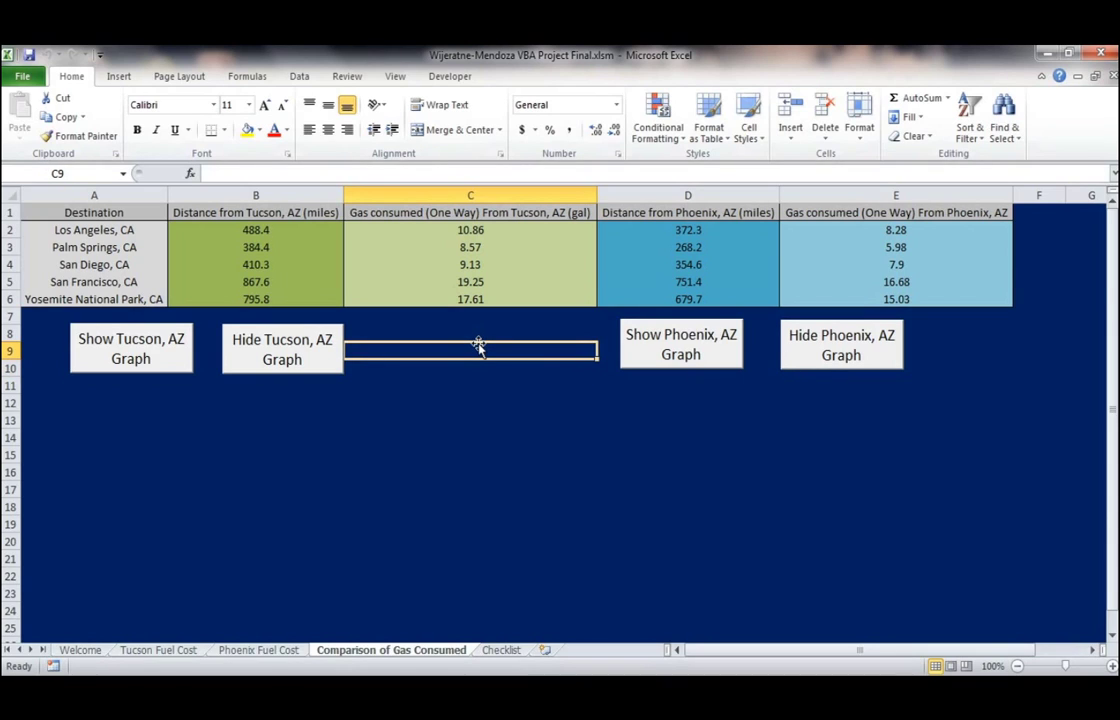